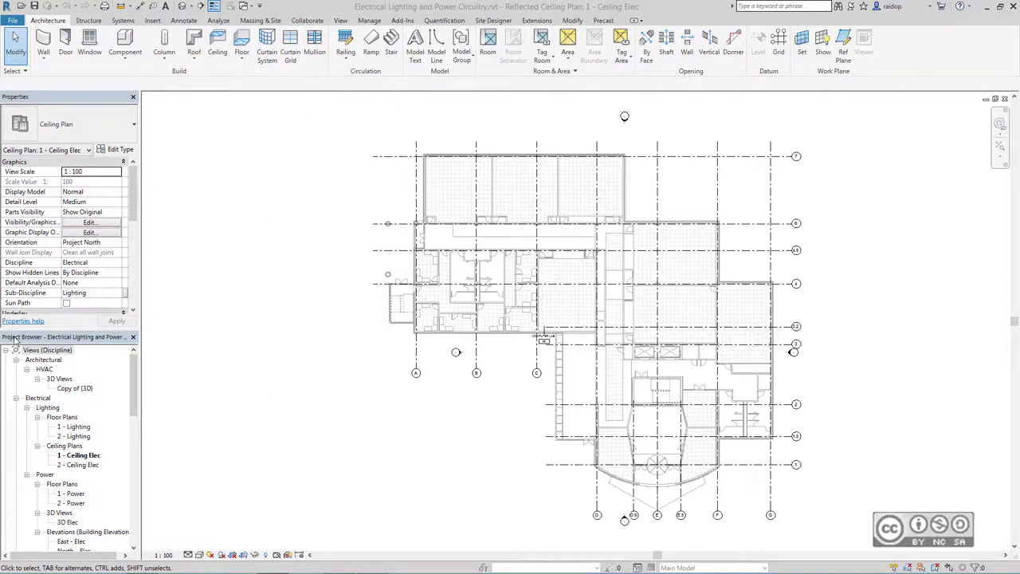
# Step: Open the 3D Elec view and tile it beside the 1 - Ceiling Elec reflected ceiling plan
pyautogui.scroll(-2, 80, 399)
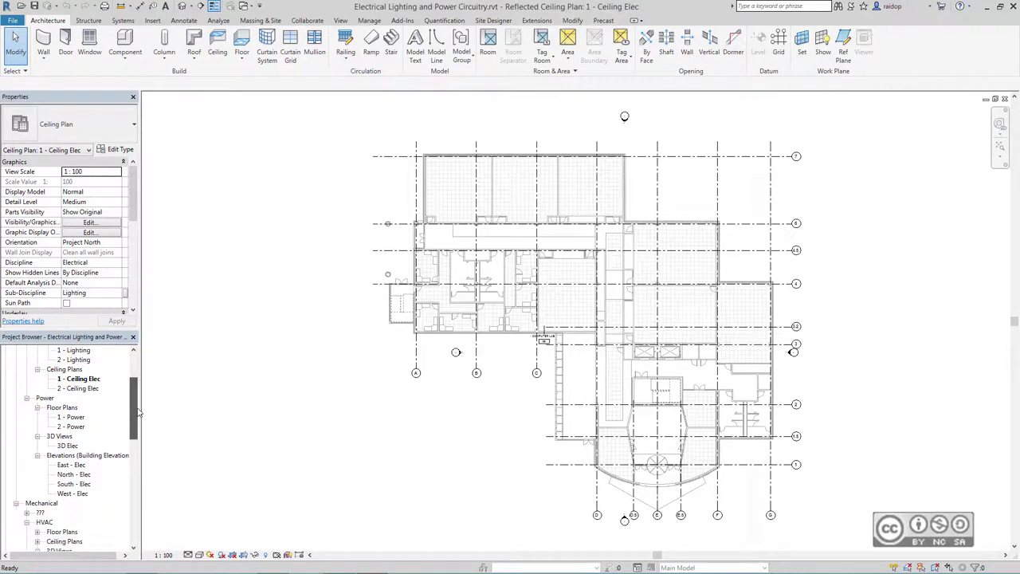
pyautogui.click(36, 363)
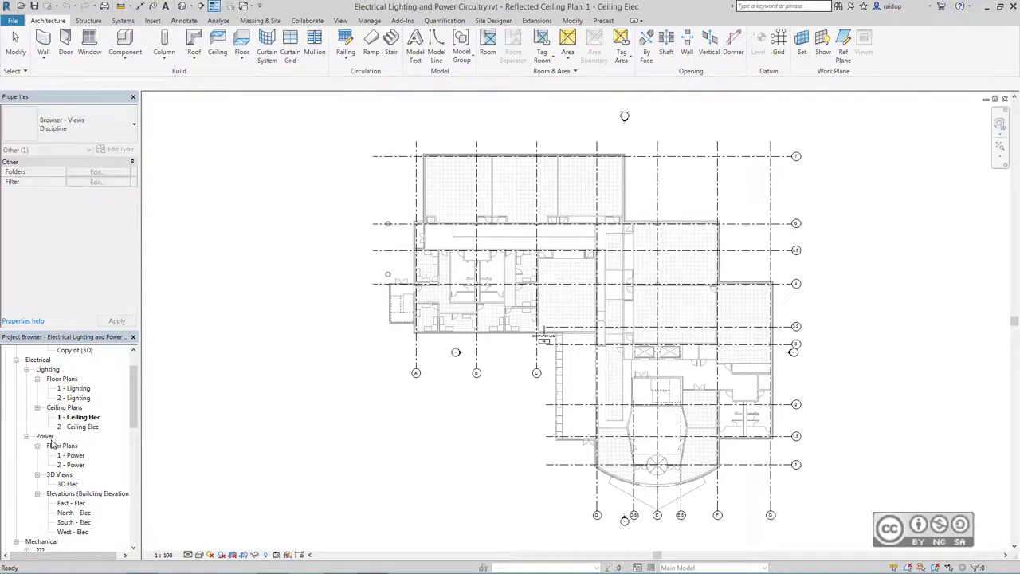
pyautogui.doubleClick(68, 484)
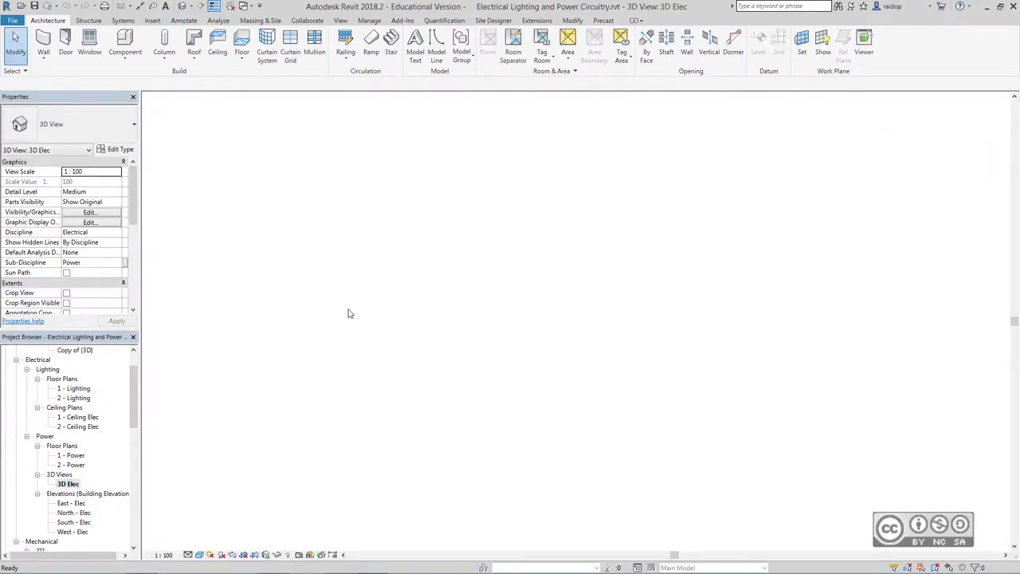
pyautogui.click(341, 22)
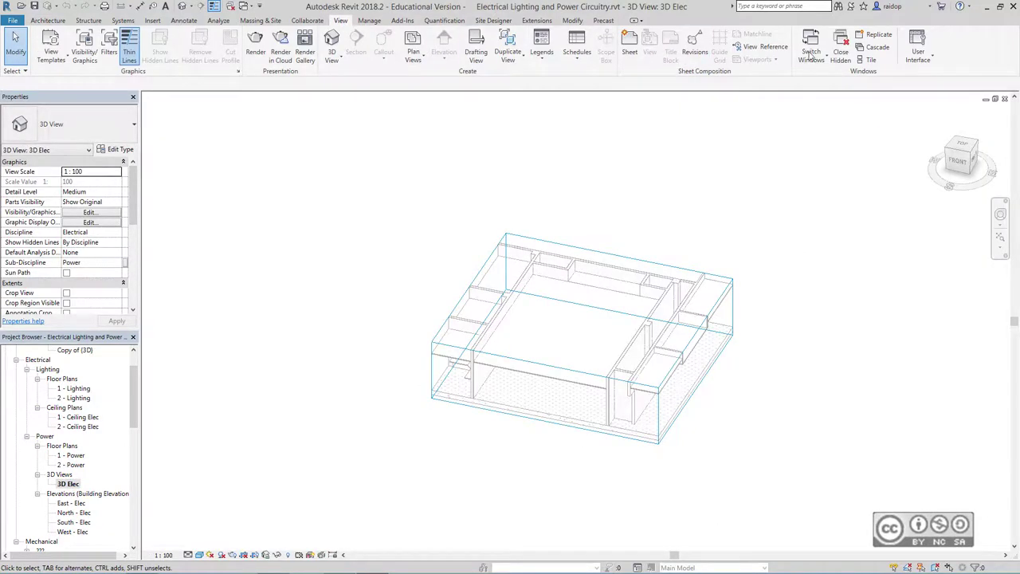
pyautogui.click(871, 62)
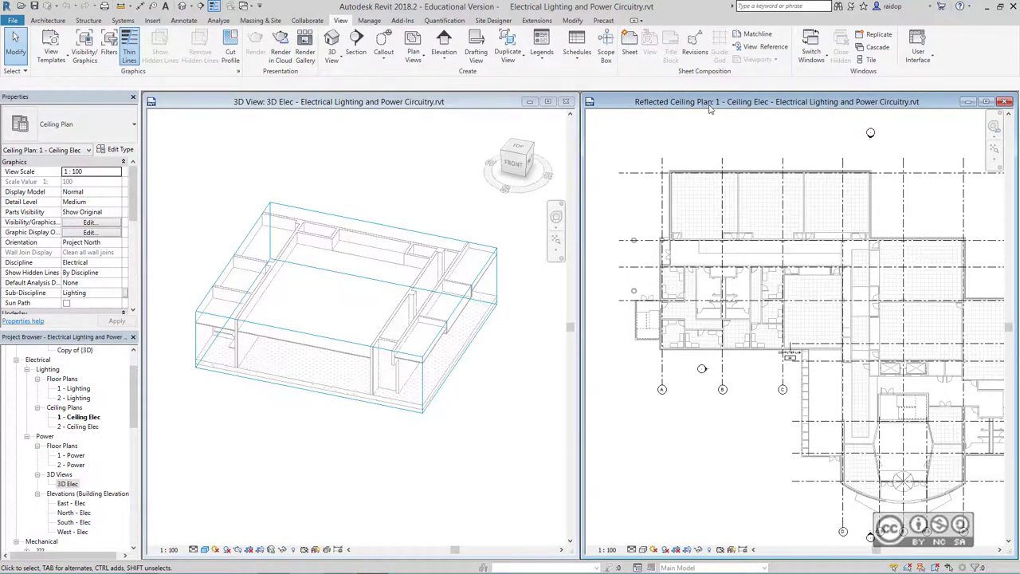
pyautogui.click(123, 21)
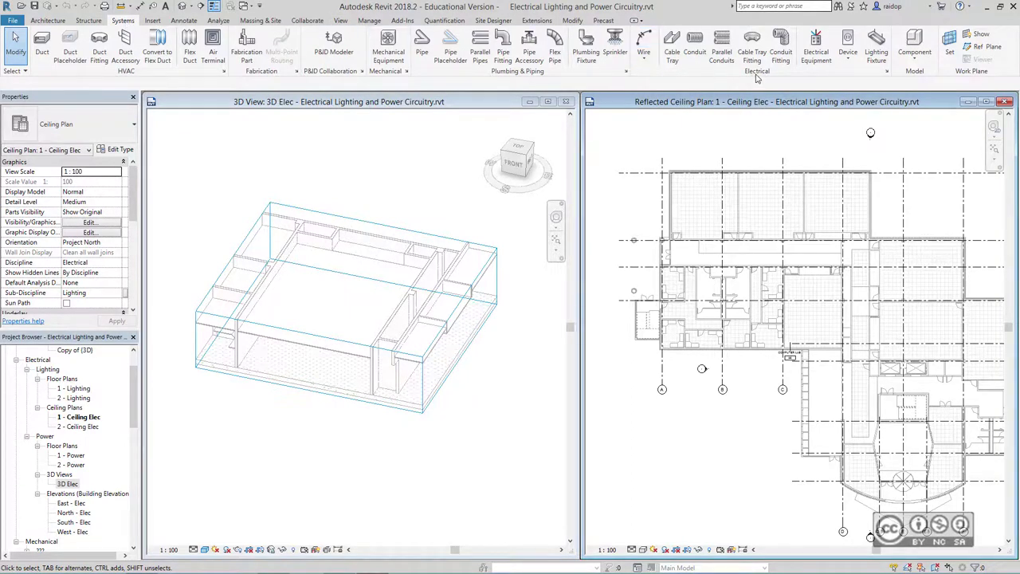
# Step: Start the Lighting Fixture tool and zoom in on the Computer Lab ceiling
pyautogui.click(876, 54)
pyautogui.scroll(1, 871, 399)
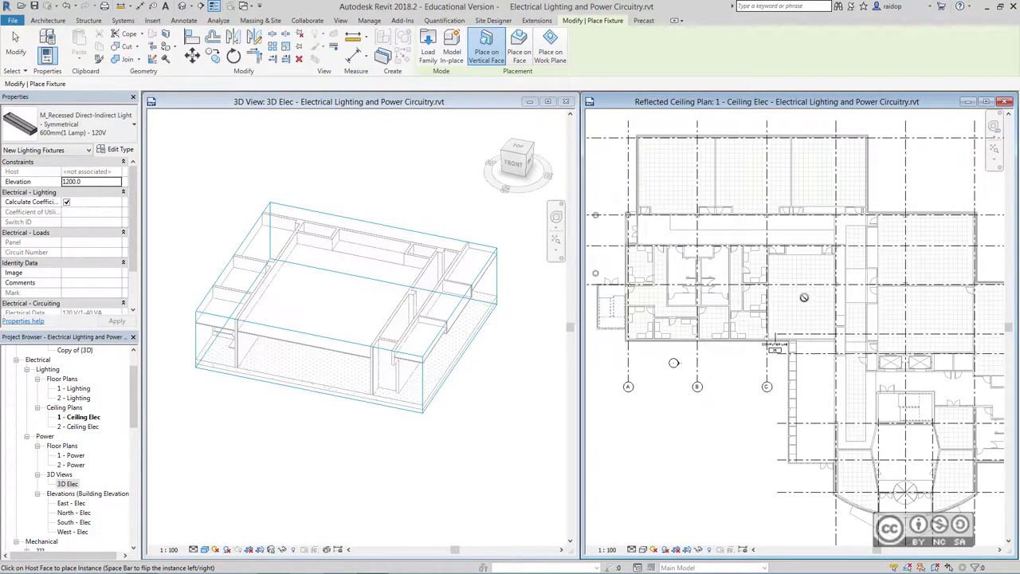
pyautogui.scroll(1, 804, 297)
pyautogui.scroll(1, 804, 298)
pyautogui.scroll(1, 804, 297)
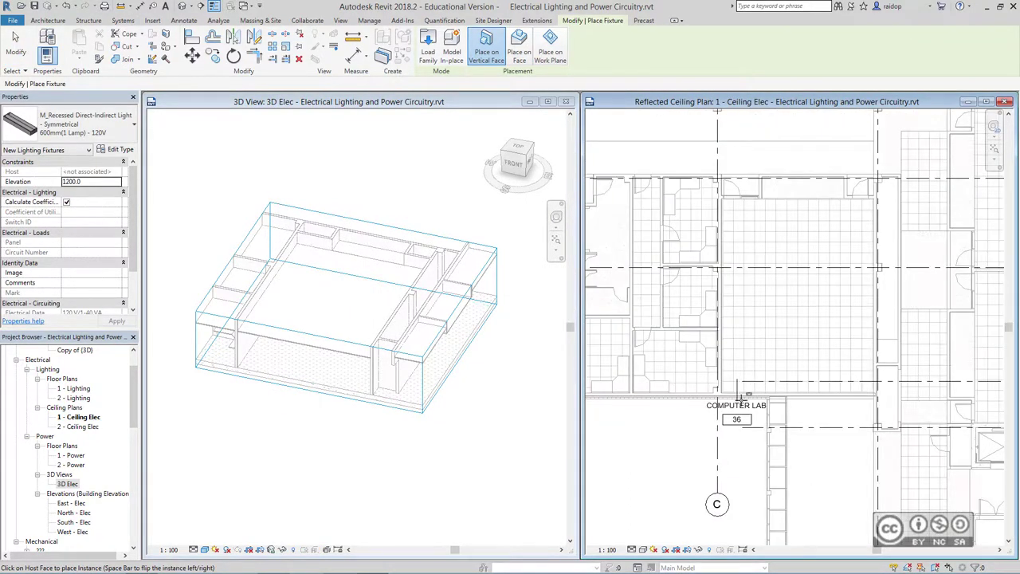
pyautogui.scroll(1, 837, 310)
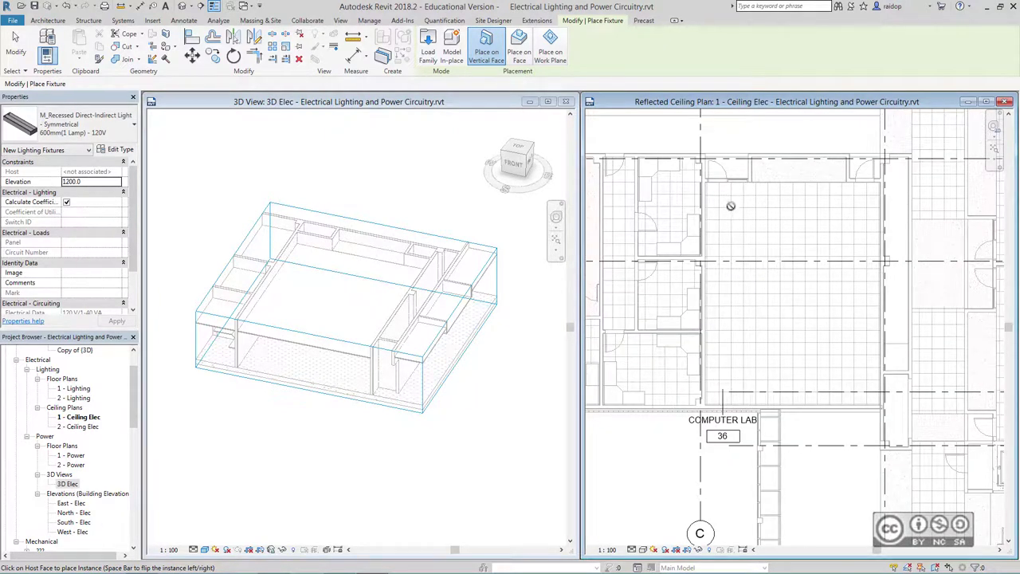
pyautogui.click(727, 204)
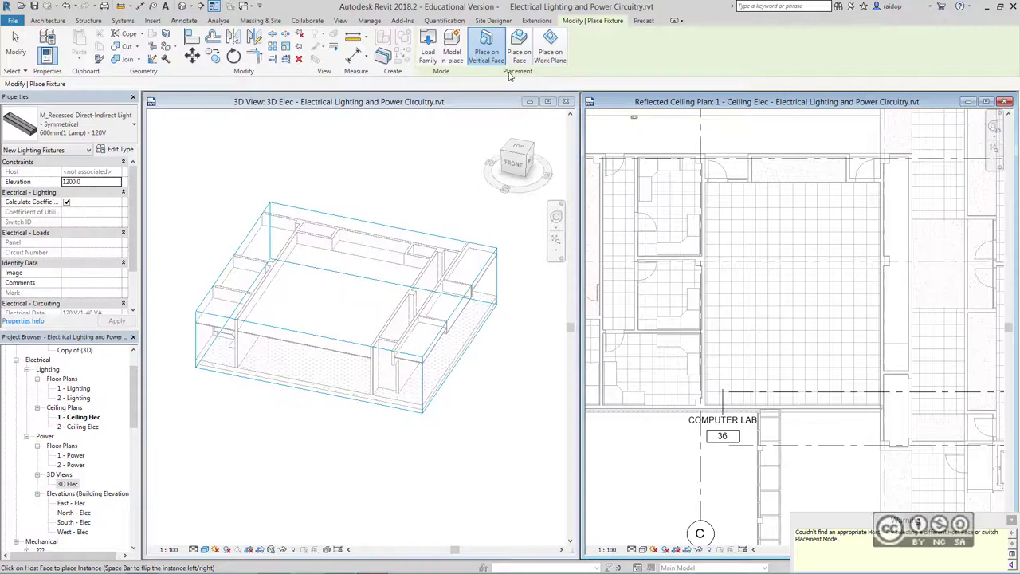
# Step: Place three recessed direct-indirect lights in a row on the lab ceiling face, then select them
pyautogui.click(519, 44)
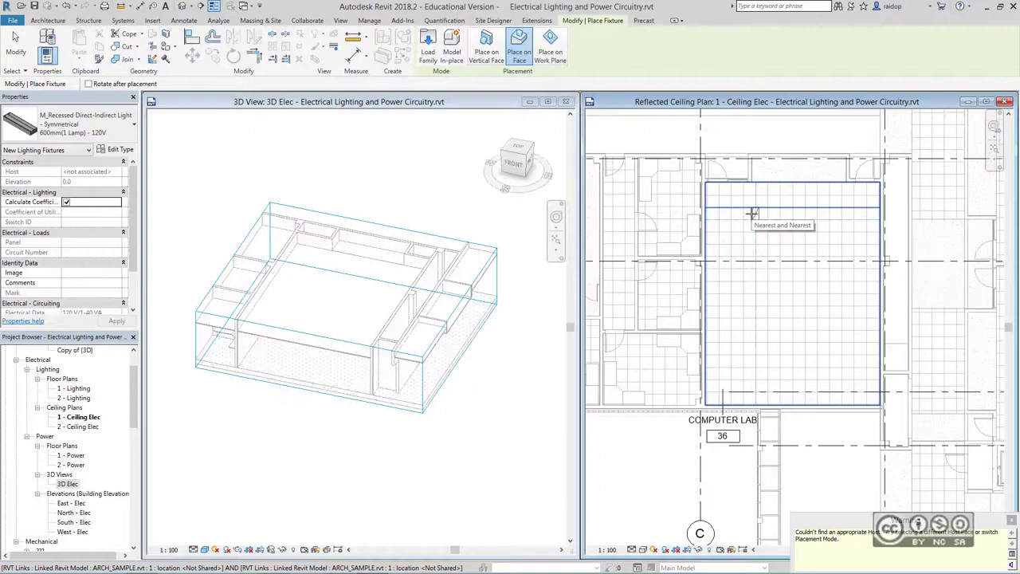
pyautogui.click(755, 211)
pyautogui.click(805, 213)
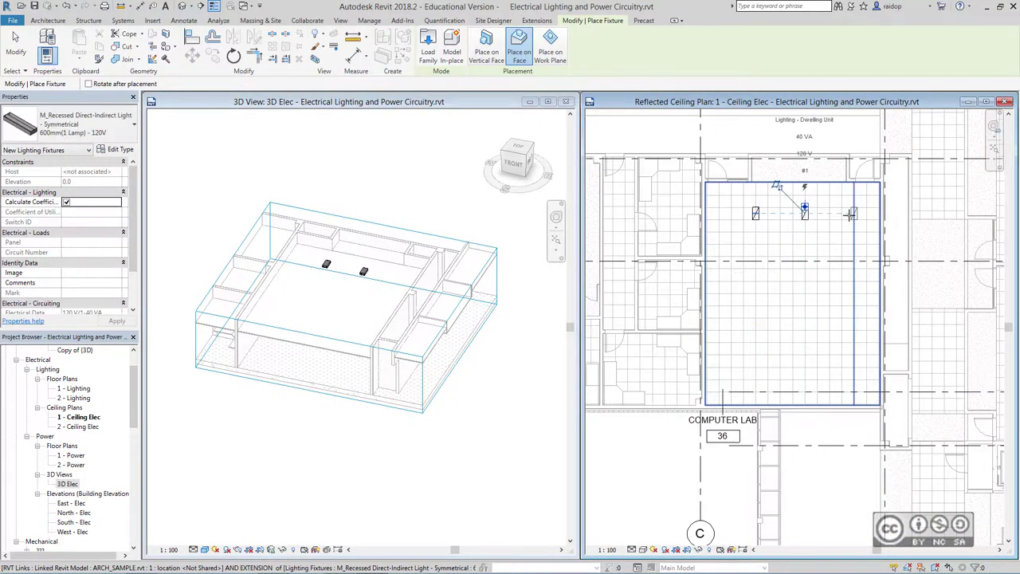
pyautogui.click(854, 212)
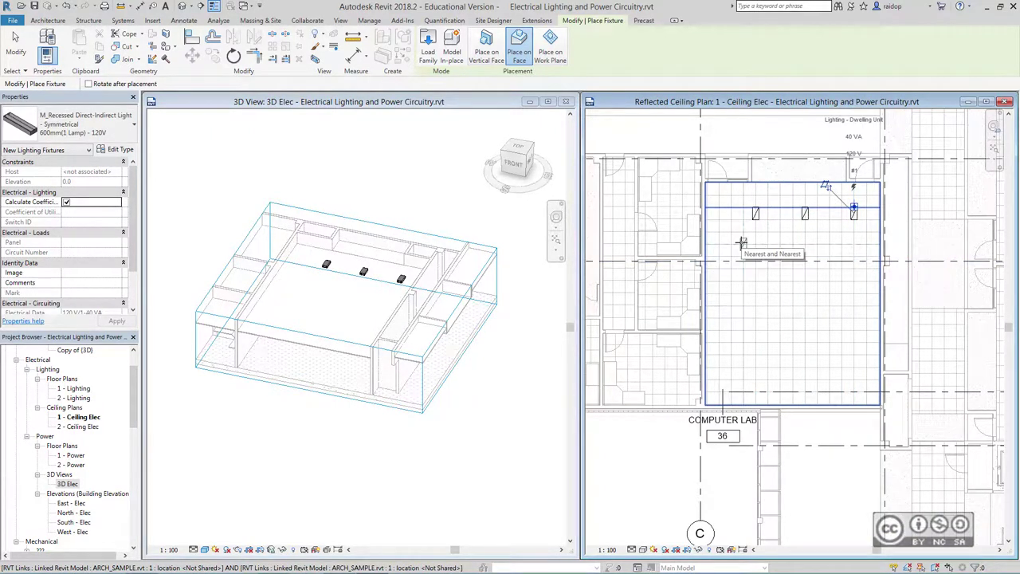
pyautogui.press('Escape')
pyautogui.press('Escape')
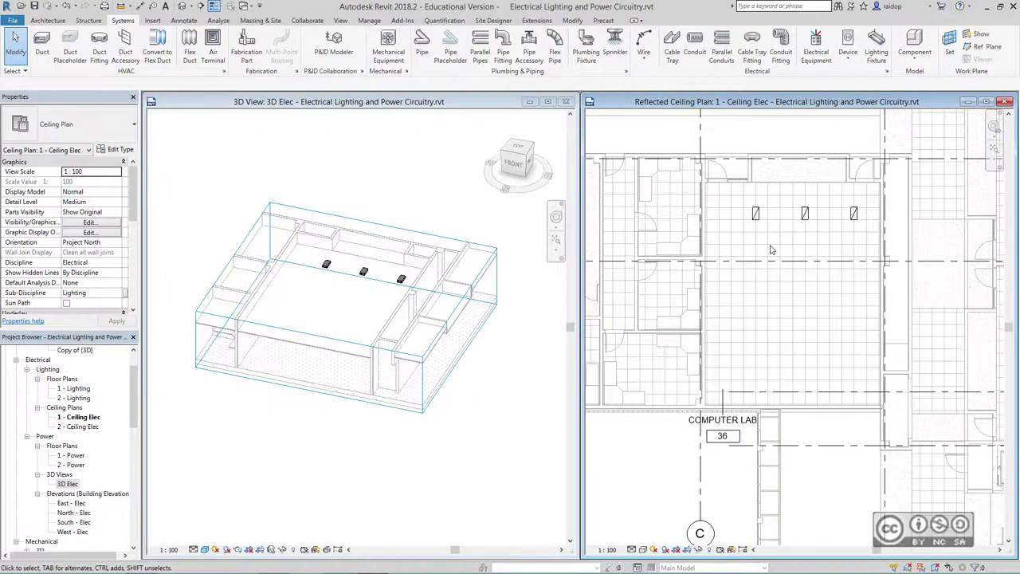
pyautogui.moveTo(734, 196); pyautogui.dragTo(868, 236)
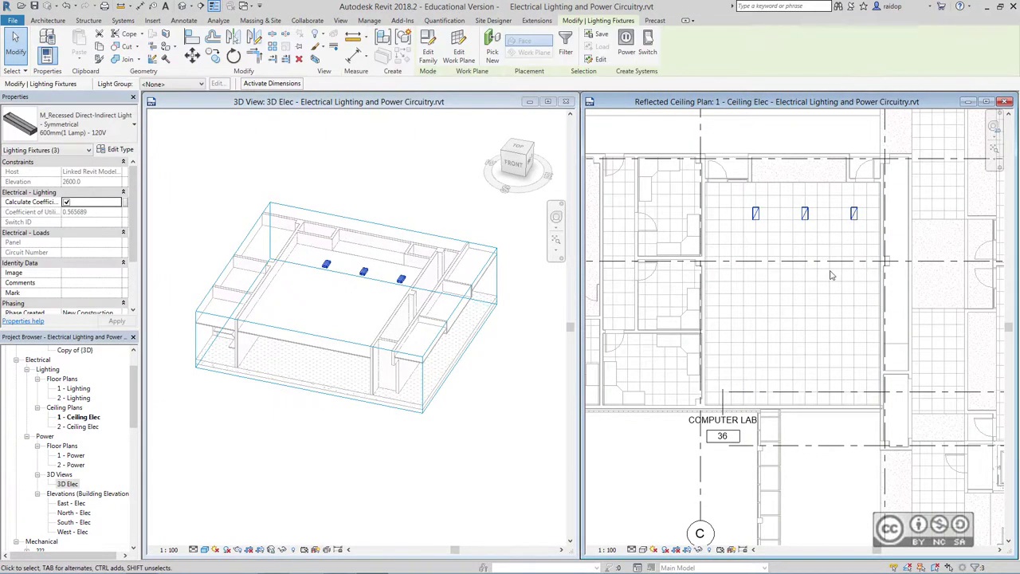
# Step: Copy the selected fixture row to three more positions downward, forming a 4-by-3 grid
pyautogui.click(214, 62)
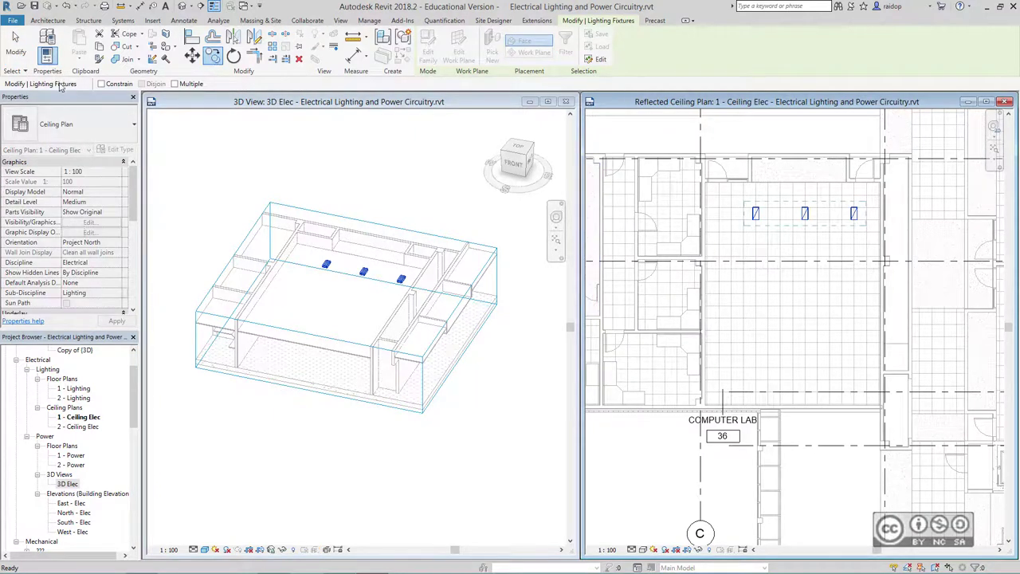
pyautogui.click(175, 83)
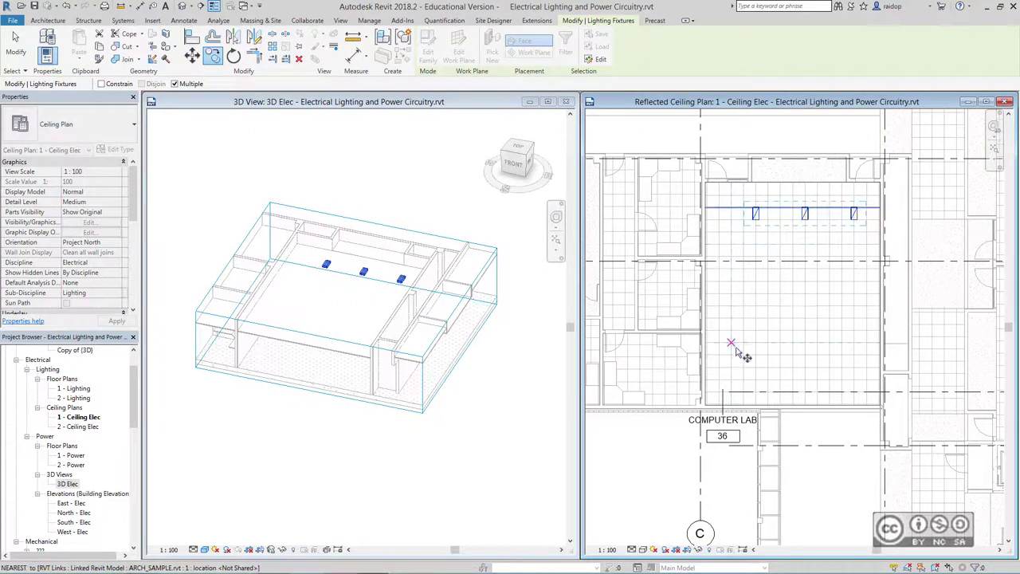
pyautogui.click(732, 209)
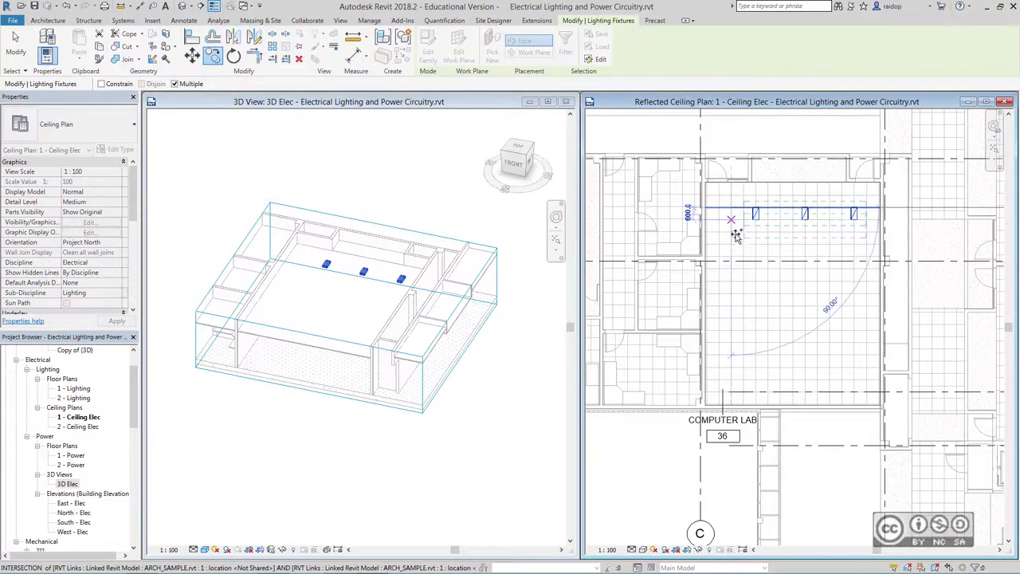
pyautogui.click(731, 261)
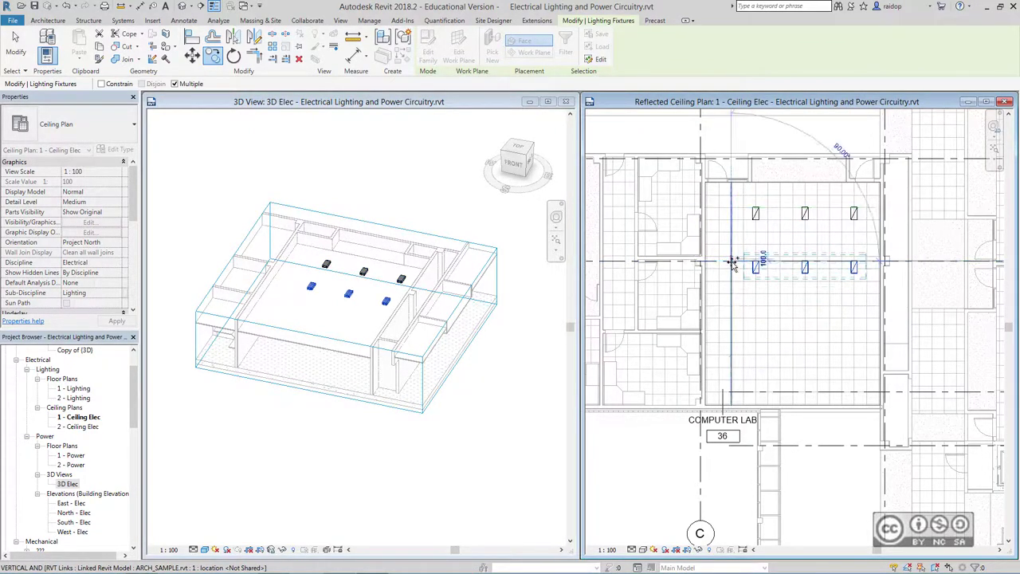
pyautogui.click(731, 317)
pyautogui.click(730, 370)
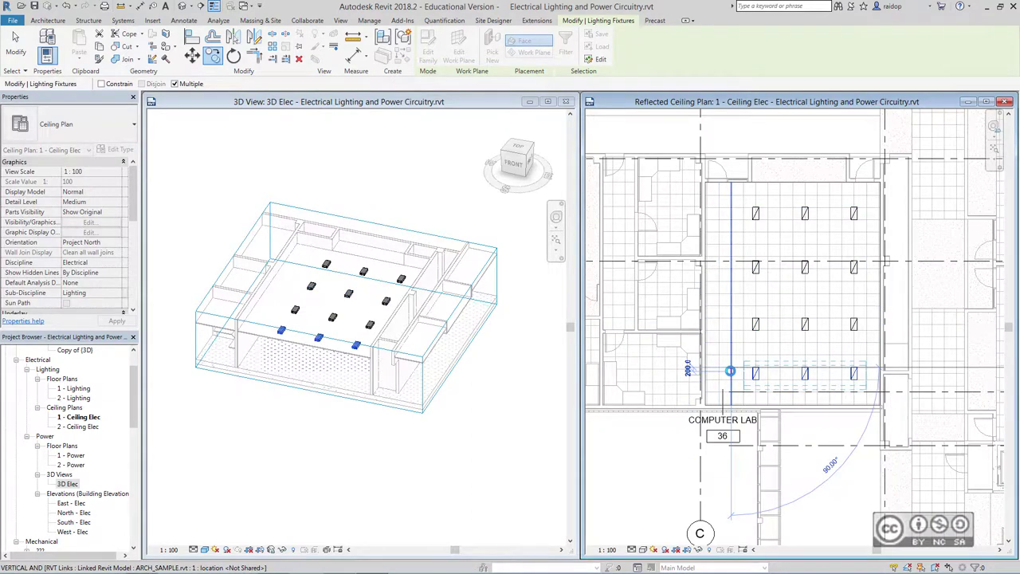
pyautogui.press('Escape')
pyautogui.press('Escape')
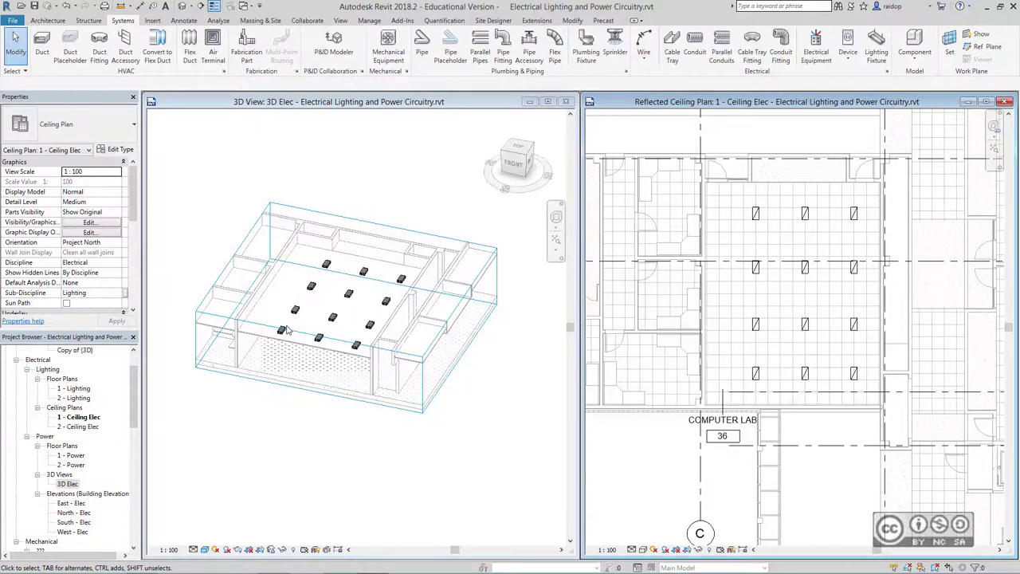
# Step: Select all twelve lab fixtures, create a 120 V power circuit, and convert it to arc wiring
pyautogui.press('Tab')
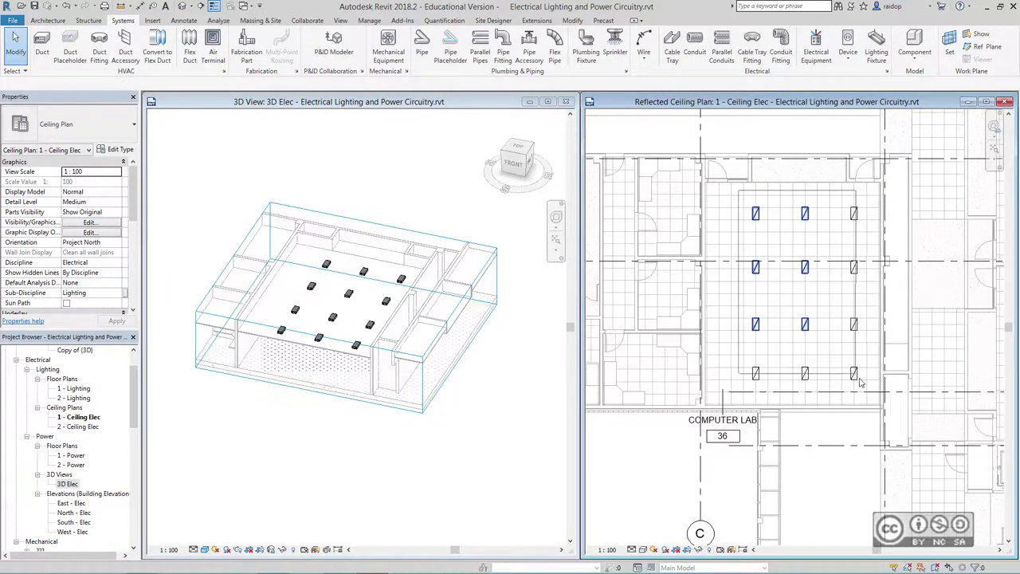
pyautogui.click(779, 260)
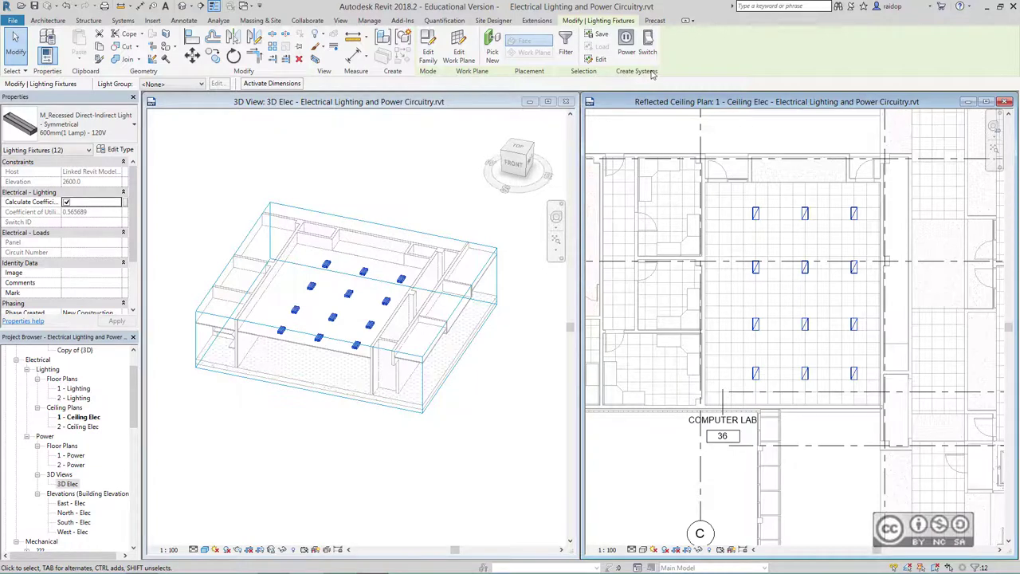
pyautogui.click(626, 46)
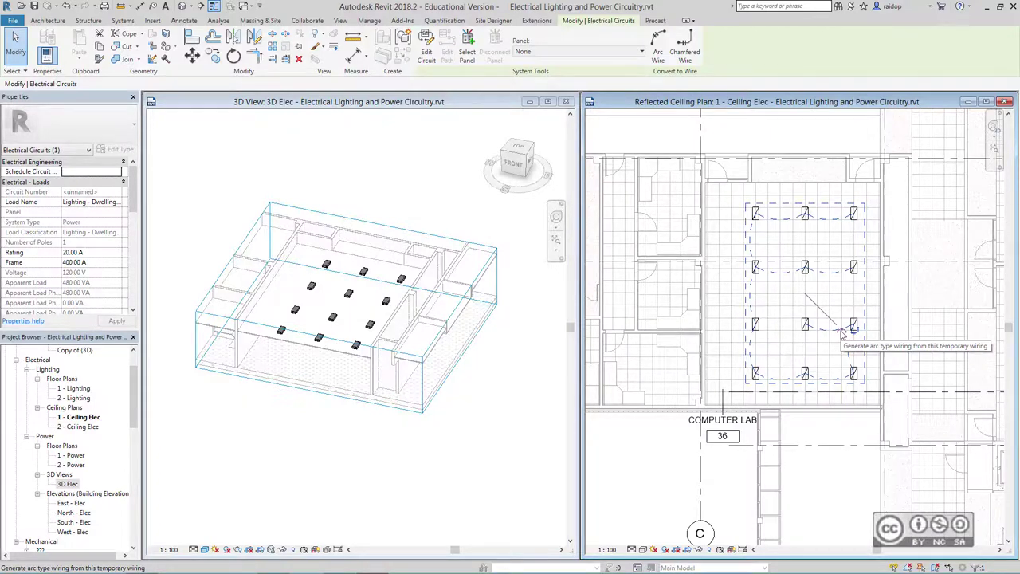
pyautogui.click(843, 335)
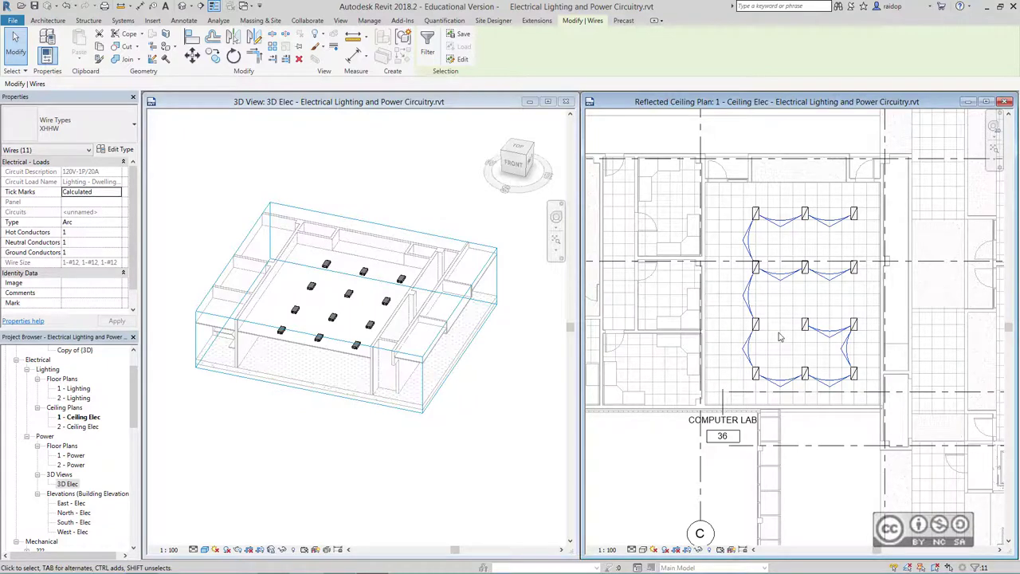
pyautogui.click(787, 307)
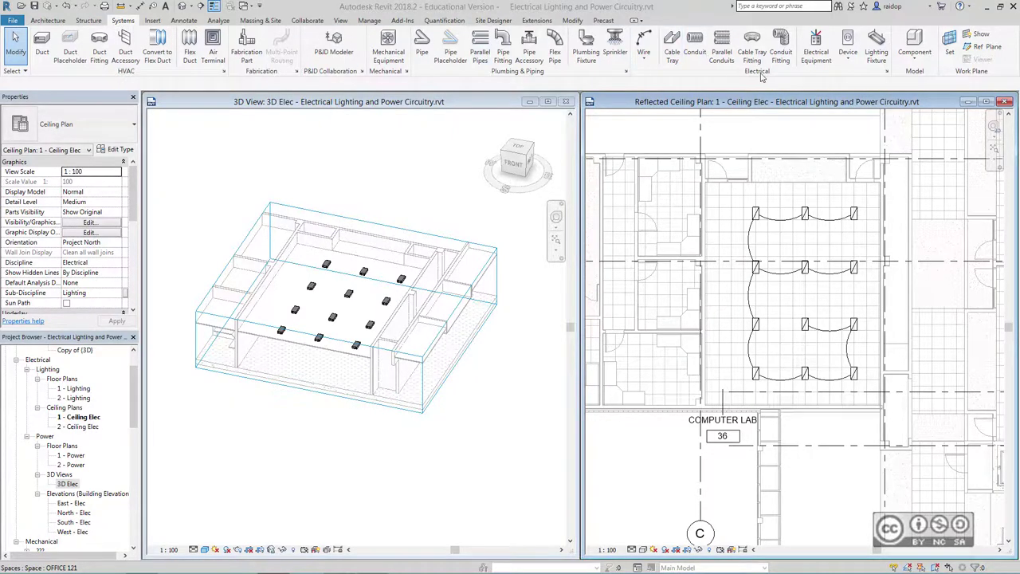
# Step: Place a Dimmer lighting switch on the lab's upper wall beside the door
pyautogui.click(848, 57)
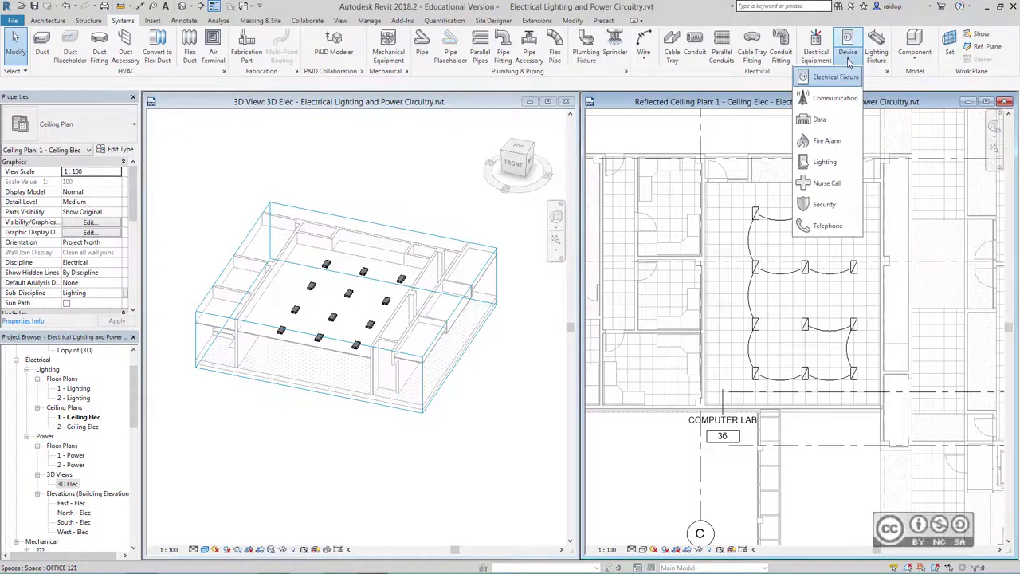
pyautogui.click(827, 163)
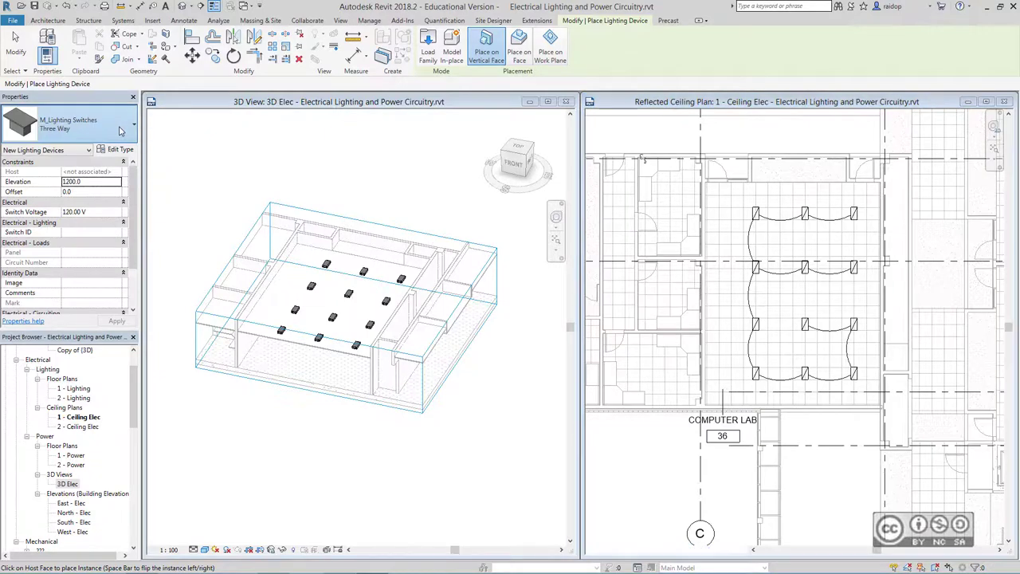
pyautogui.click(119, 130)
pyautogui.click(37, 199)
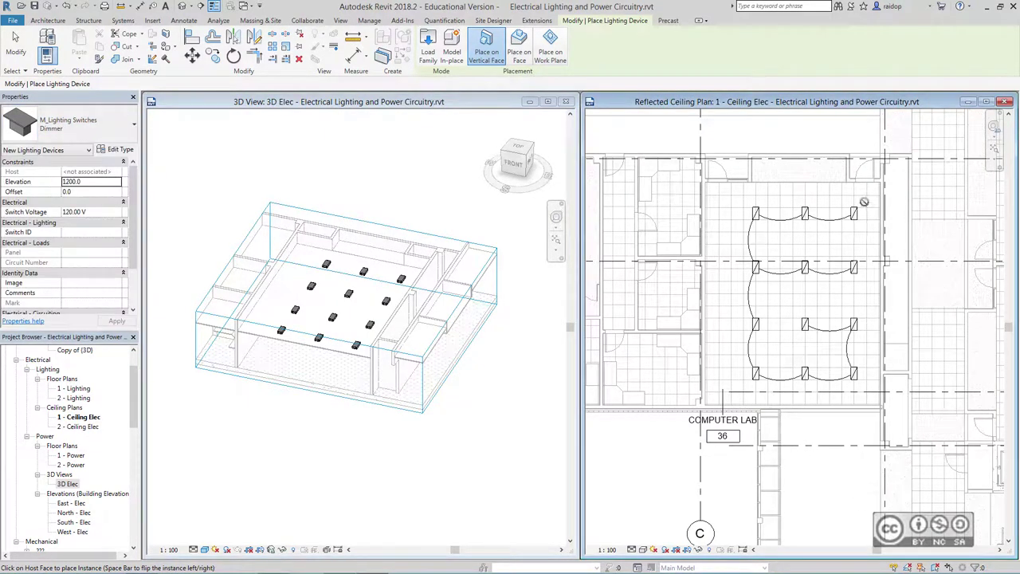
pyautogui.scroll(1, 849, 183)
pyautogui.scroll(1, 849, 183)
pyautogui.scroll(1, 841, 195)
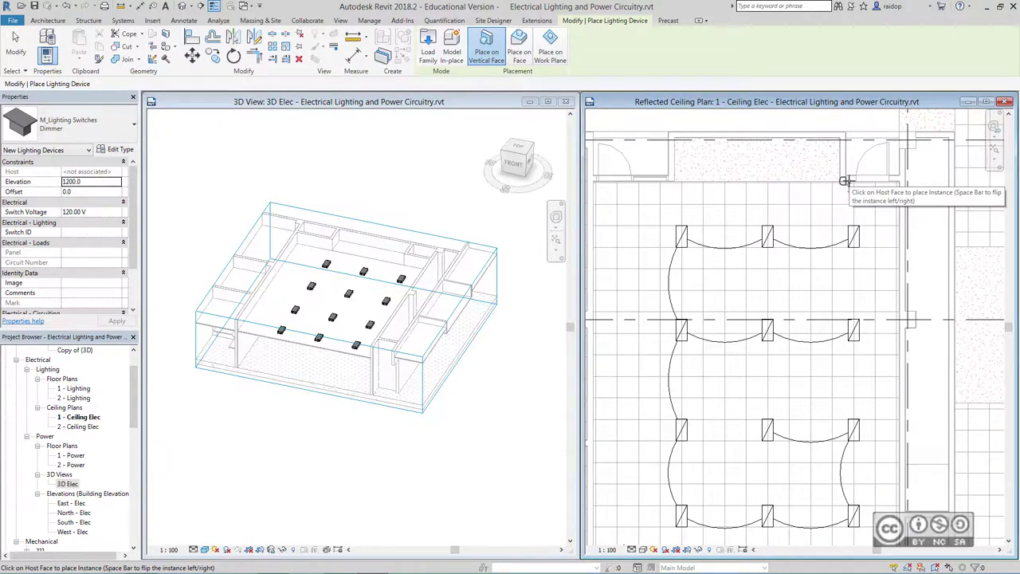
pyautogui.click(845, 182)
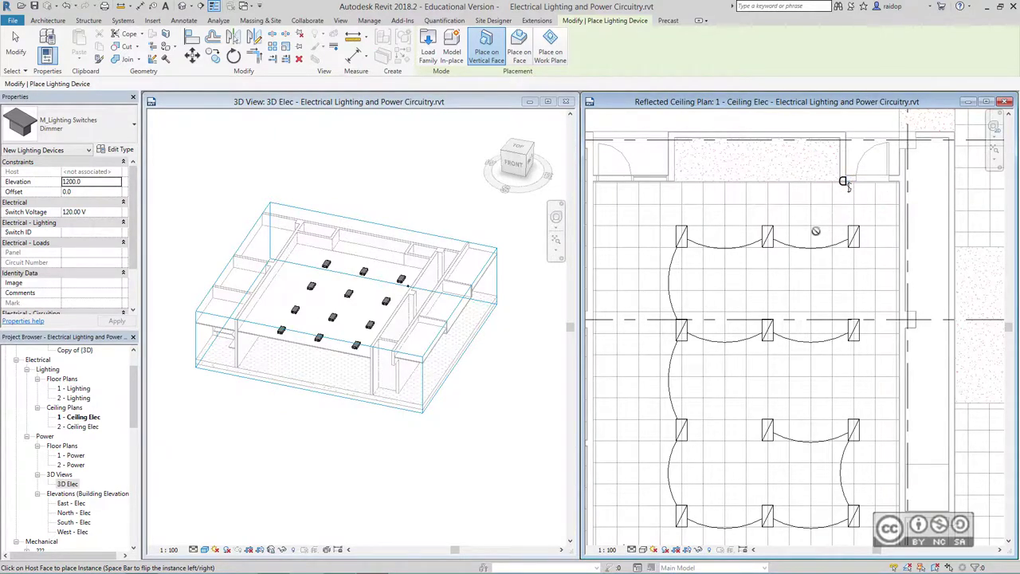
# Step: Window-select all the lab's light fixtures and wires
pyautogui.press('Escape')
pyautogui.scroll(-1, 749, 204)
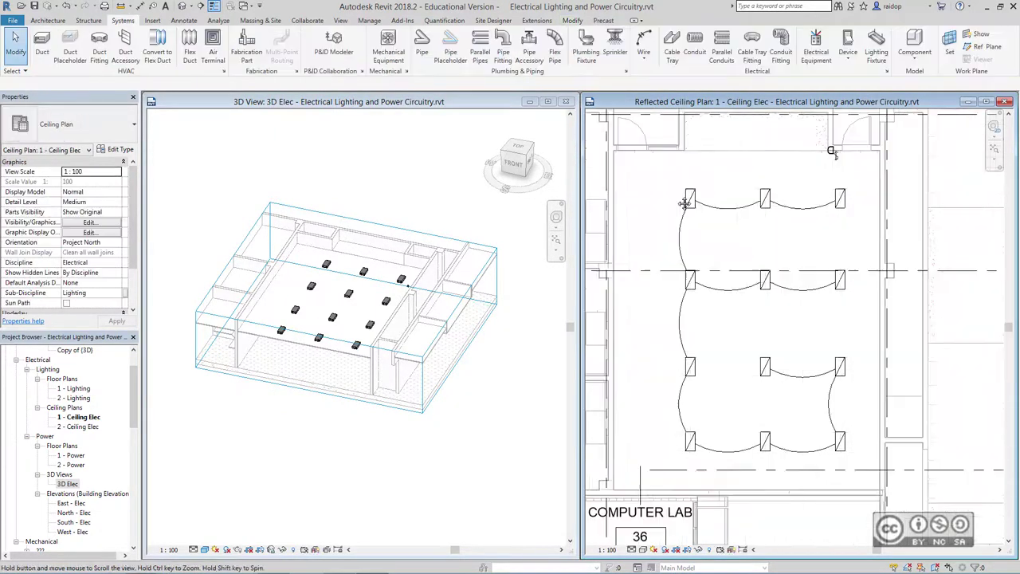
pyautogui.moveTo(660, 181); pyautogui.dragTo(861, 469)
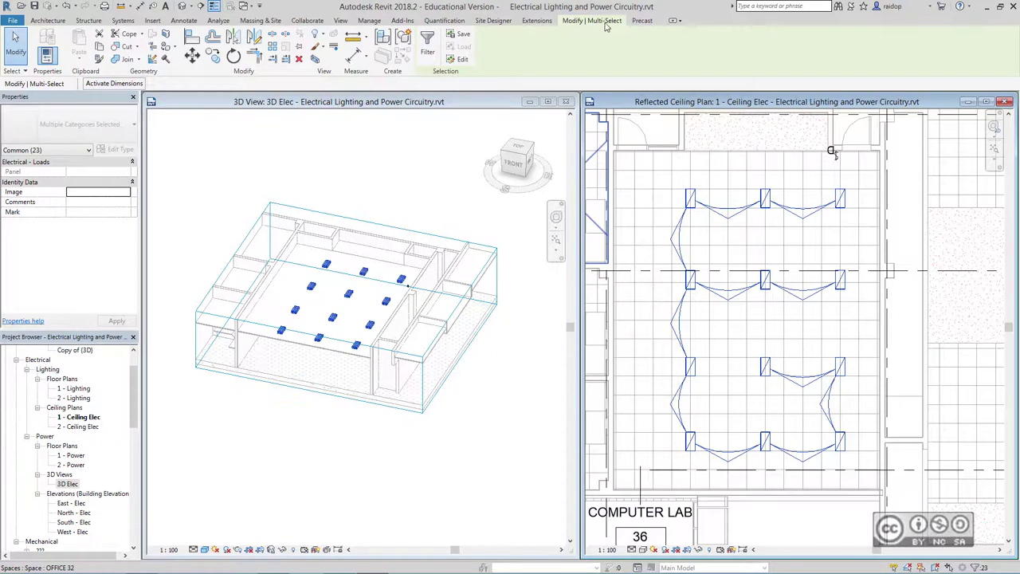
# Step: Filter the selection down to only the Lighting Fixtures
pyautogui.click(428, 47)
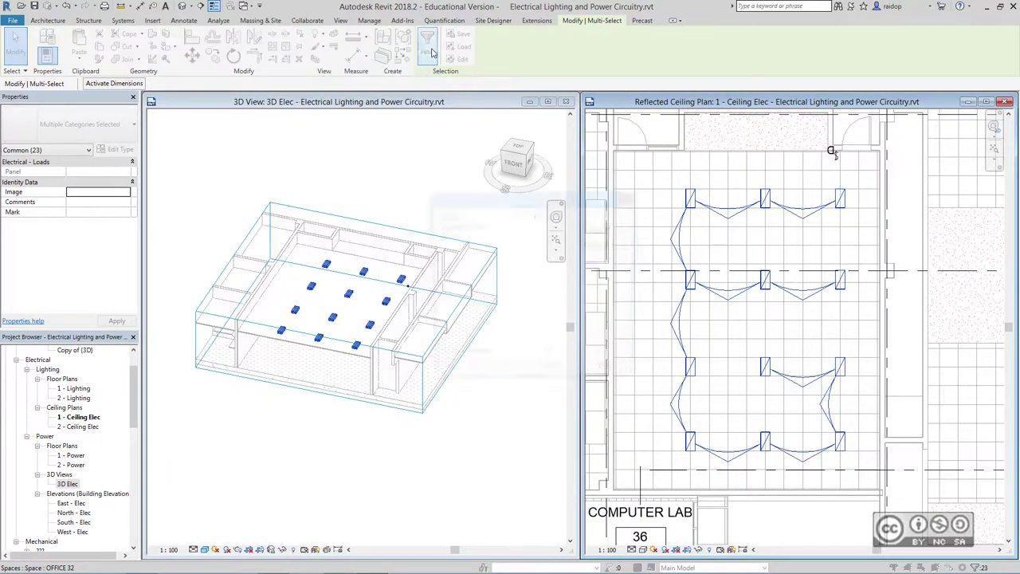
pyautogui.click(439, 237)
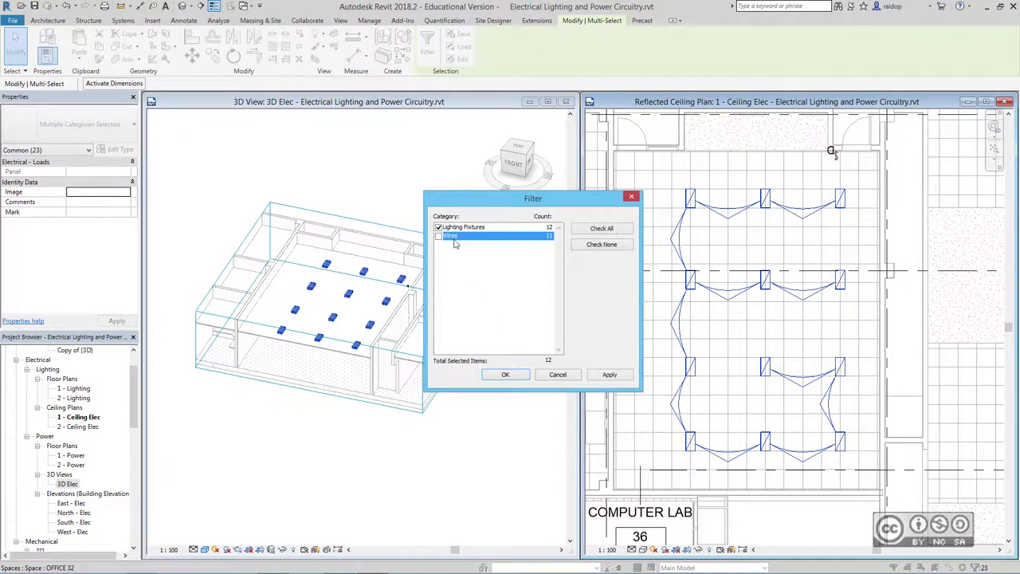
pyautogui.click(514, 377)
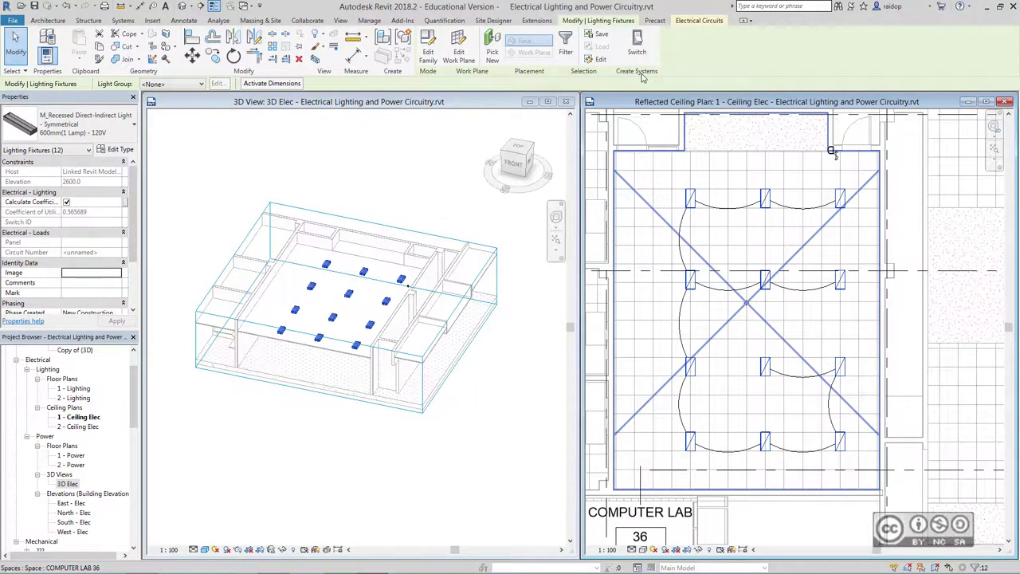
# Step: Create a switch system for the twelve lights, controlled by the dimmer switch by the door
pyautogui.click(637, 43)
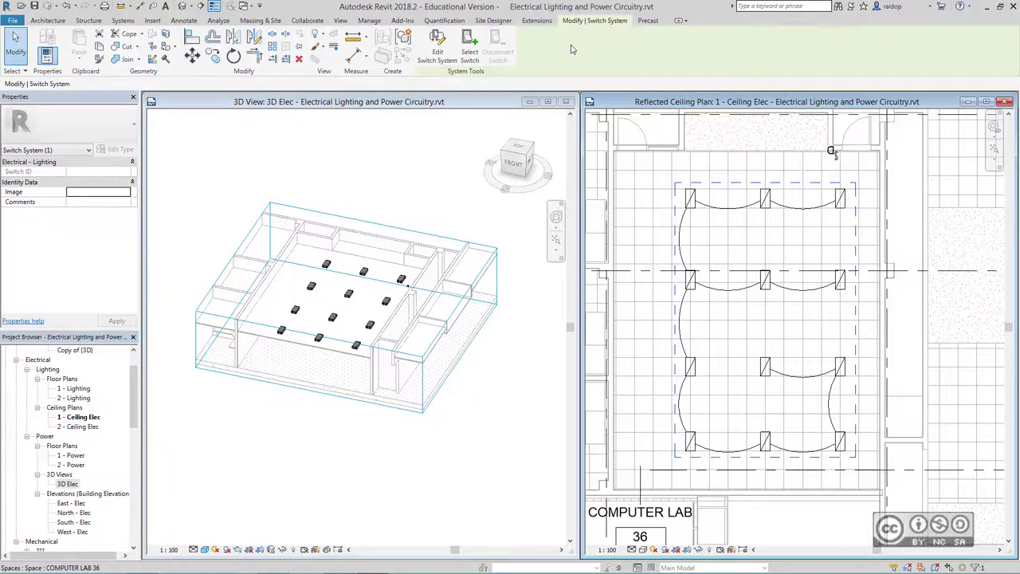
pyautogui.click(436, 50)
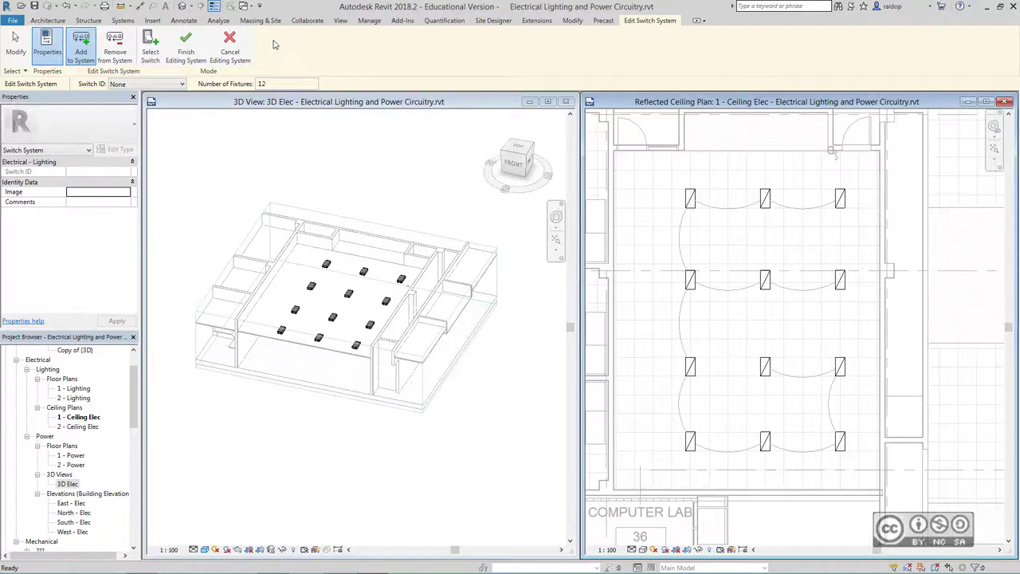
pyautogui.click(151, 44)
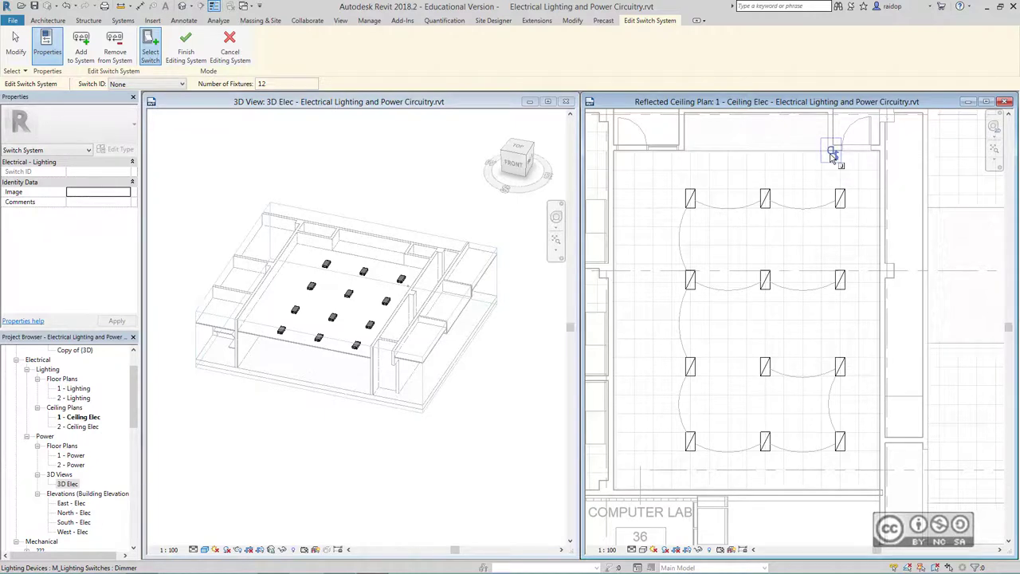
pyautogui.click(832, 156)
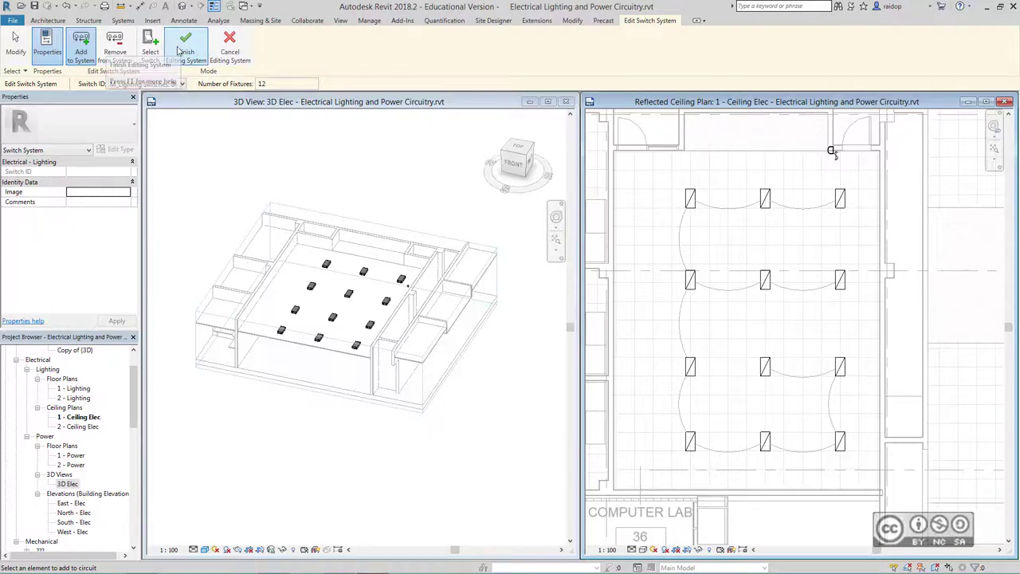
pyautogui.click(189, 48)
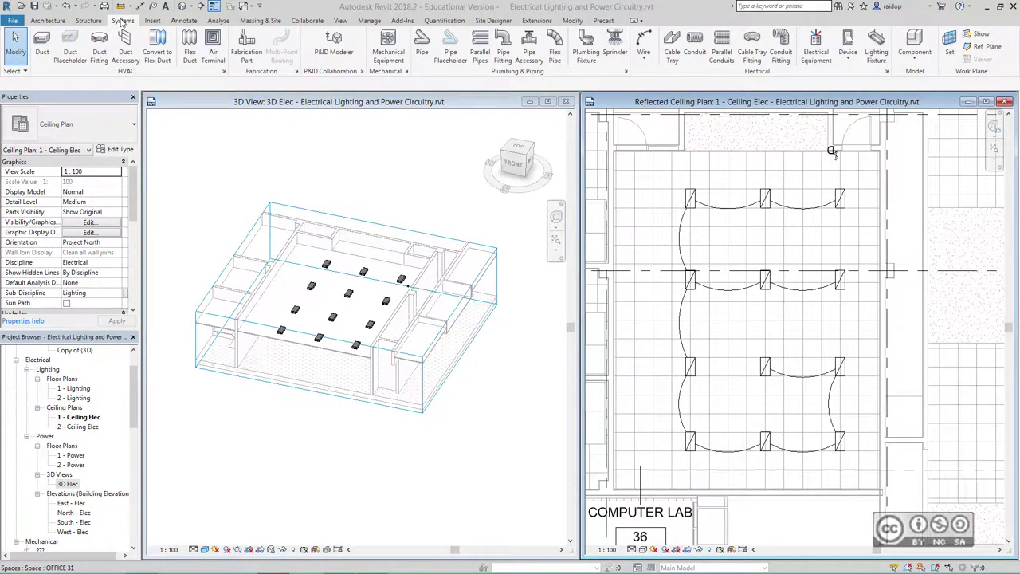
# Step: Place a Single Phase Panel - 120V MCB - Surface 100A on the wall by the upper-left door
pyautogui.click(821, 54)
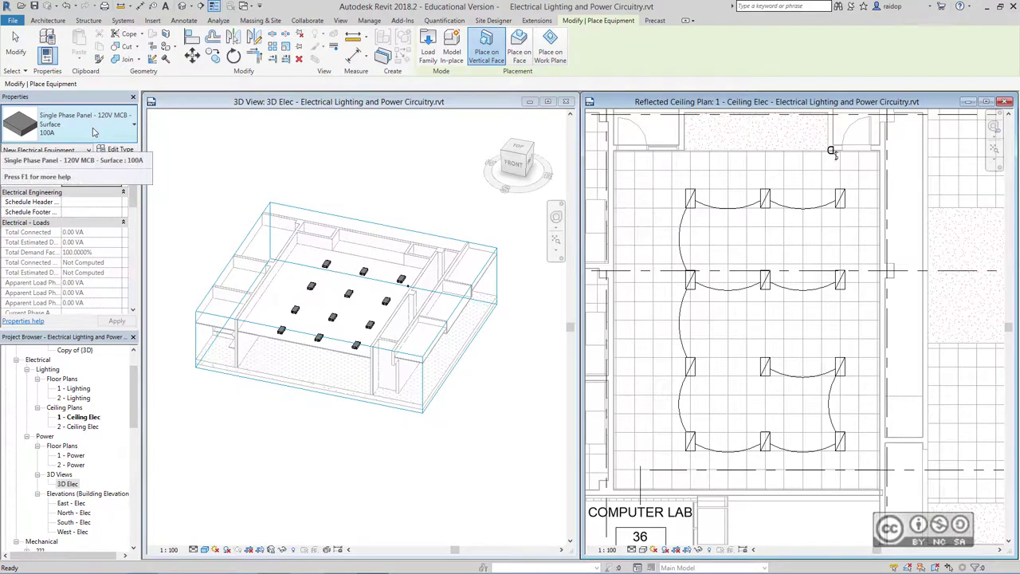
pyautogui.click(93, 127)
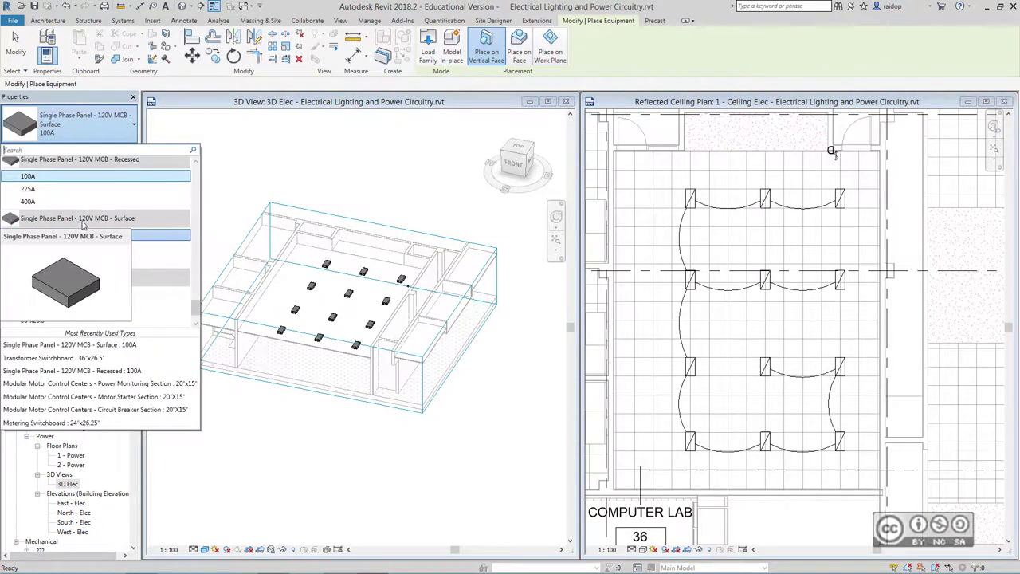
pyautogui.moveTo(103, 234)
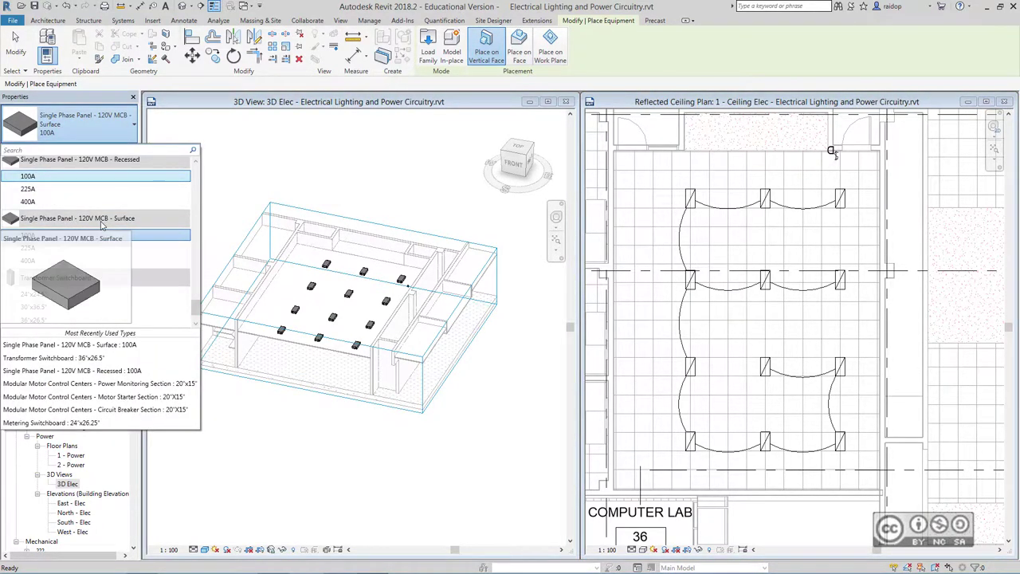
pyautogui.click(123, 231)
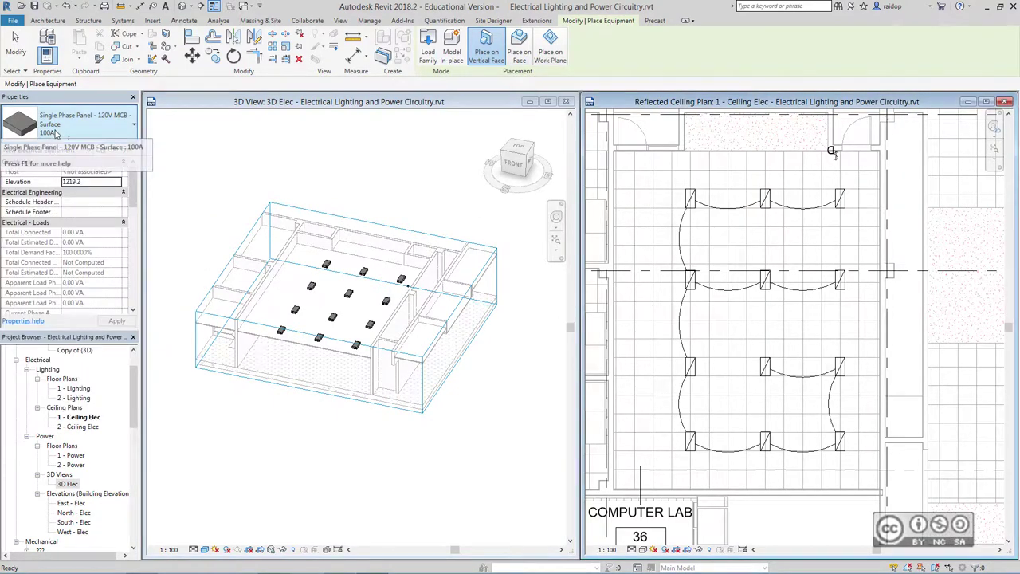
pyautogui.moveTo(651, 205); pyautogui.dragTo(669, 265, button='middle')
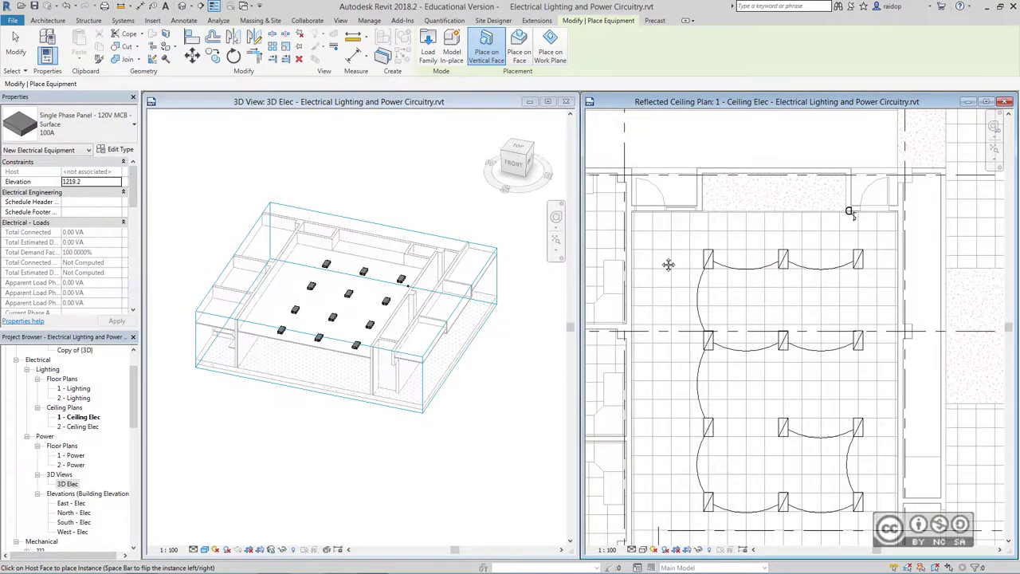
pyautogui.click(690, 200)
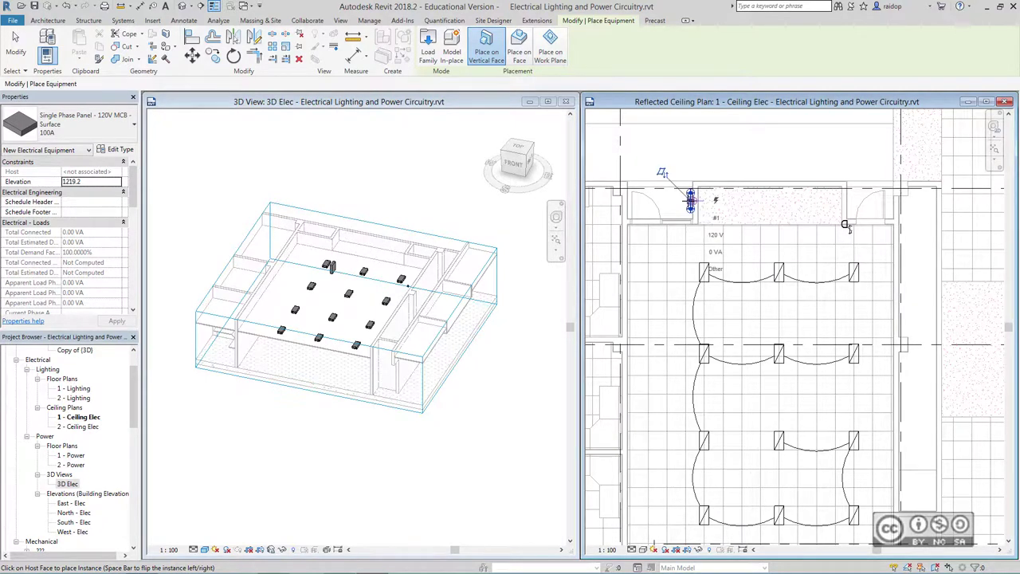
pyautogui.press('Escape')
pyautogui.press('Escape')
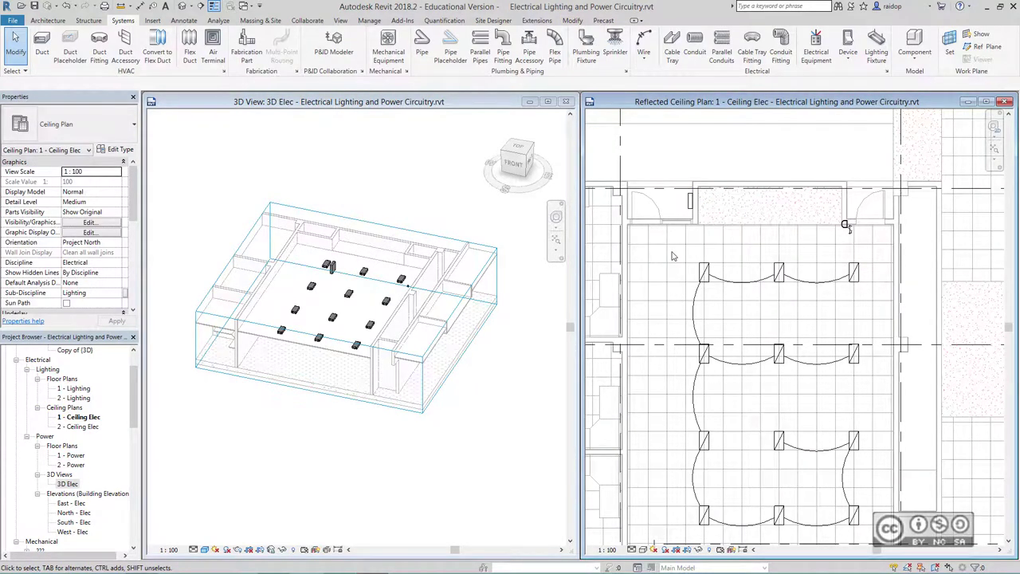
# Step: Name the panel LP_1 and set its Distribution System to 120/208 Wye
pyautogui.click(690, 204)
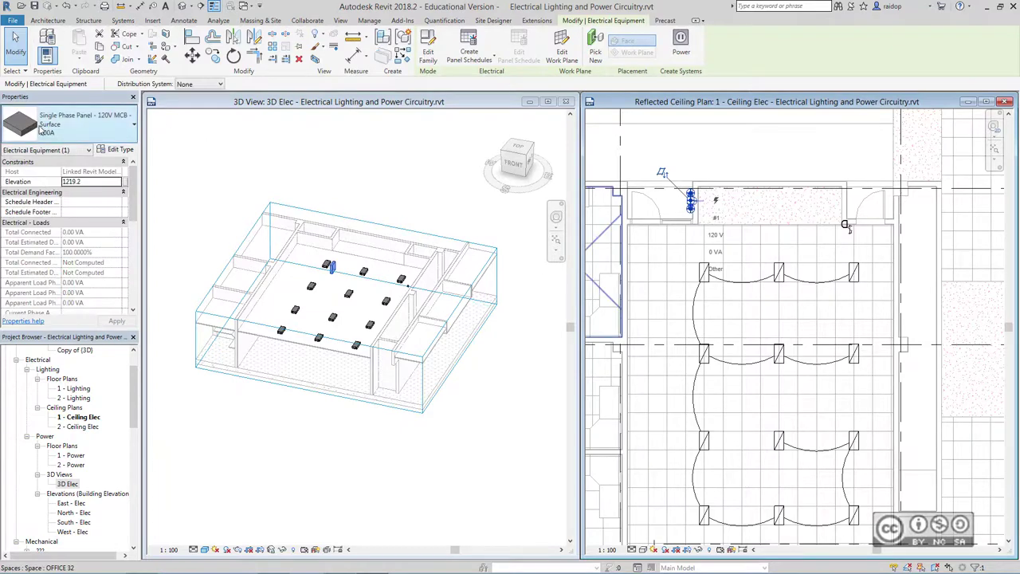
pyautogui.scroll(-3, 48, 239)
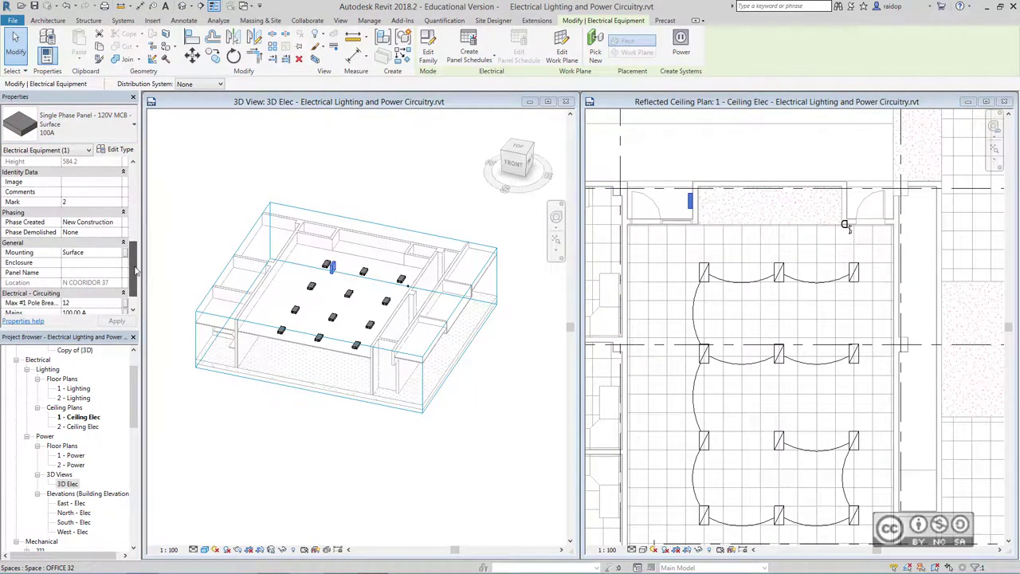
pyautogui.scroll(-3, 32, 255)
pyautogui.click(89, 253)
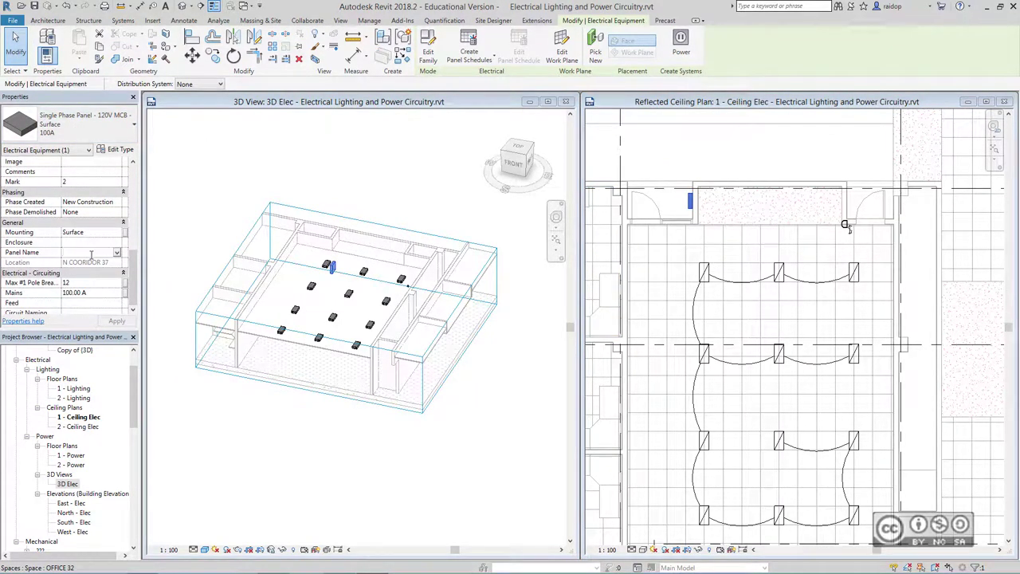
pyautogui.write('LP_1')
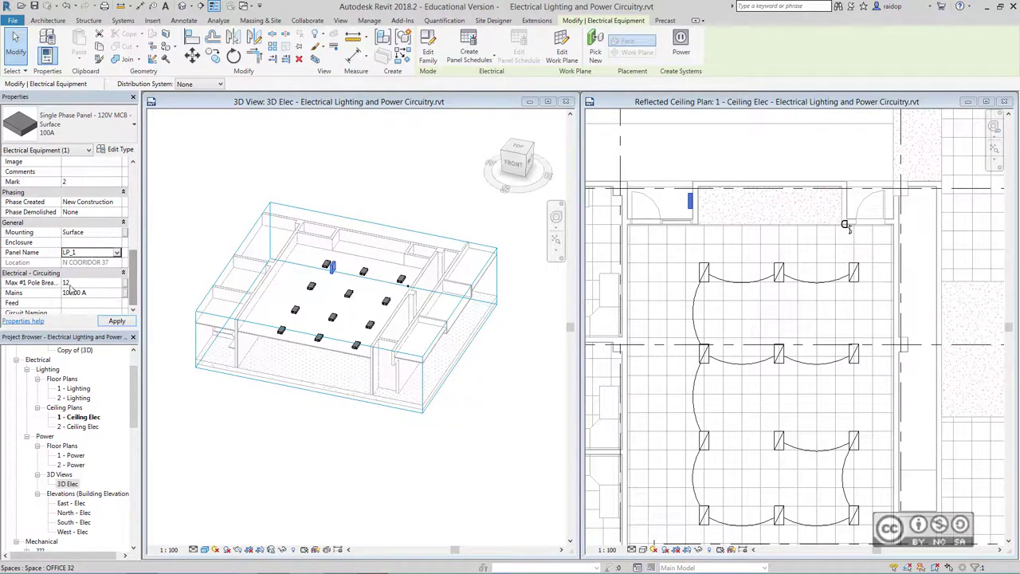
pyautogui.scroll(-4, 48, 282)
pyautogui.click(117, 252)
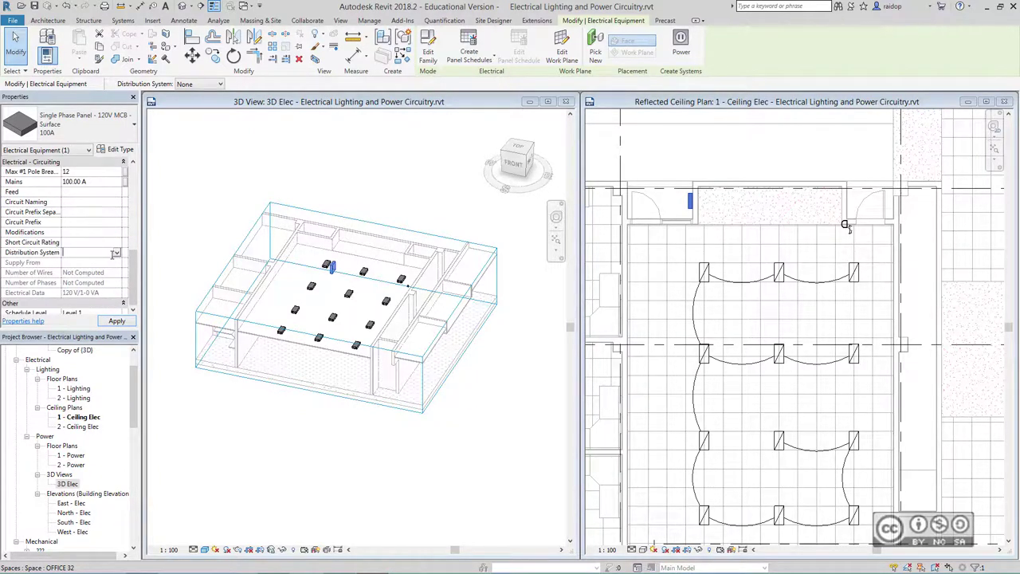
pyautogui.click(117, 253)
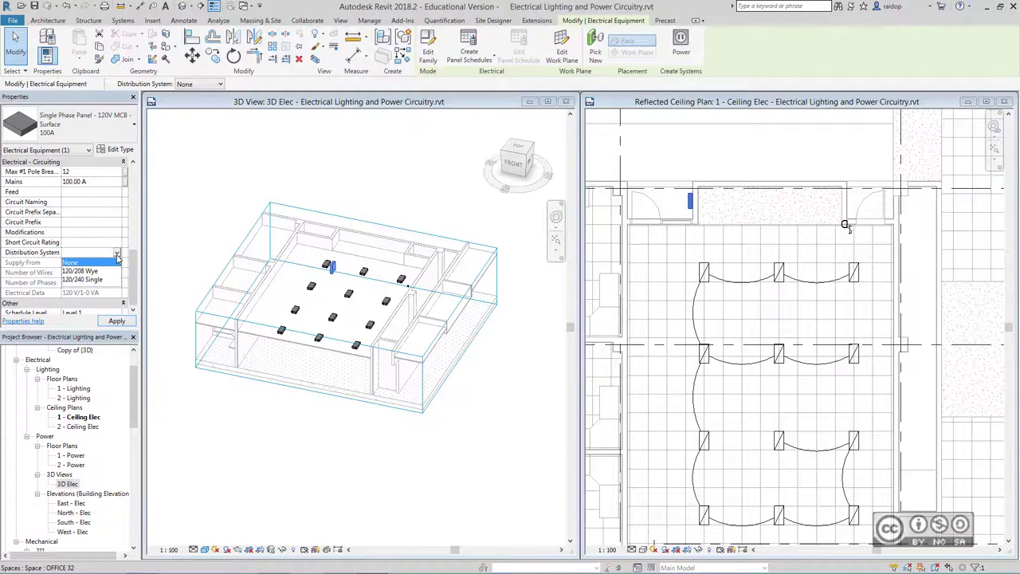
pyautogui.click(79, 272)
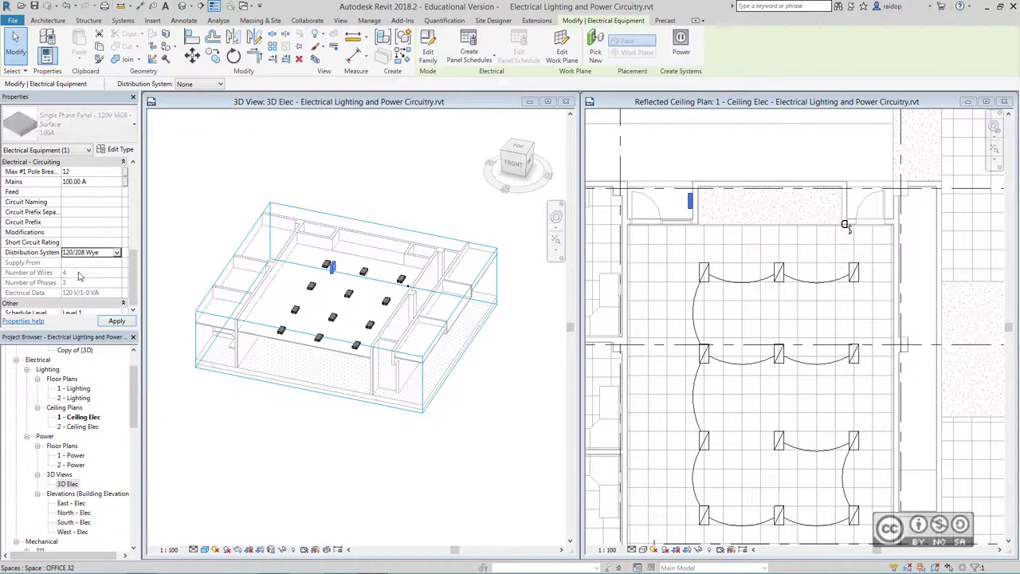
pyautogui.click(117, 321)
pyautogui.click(751, 151)
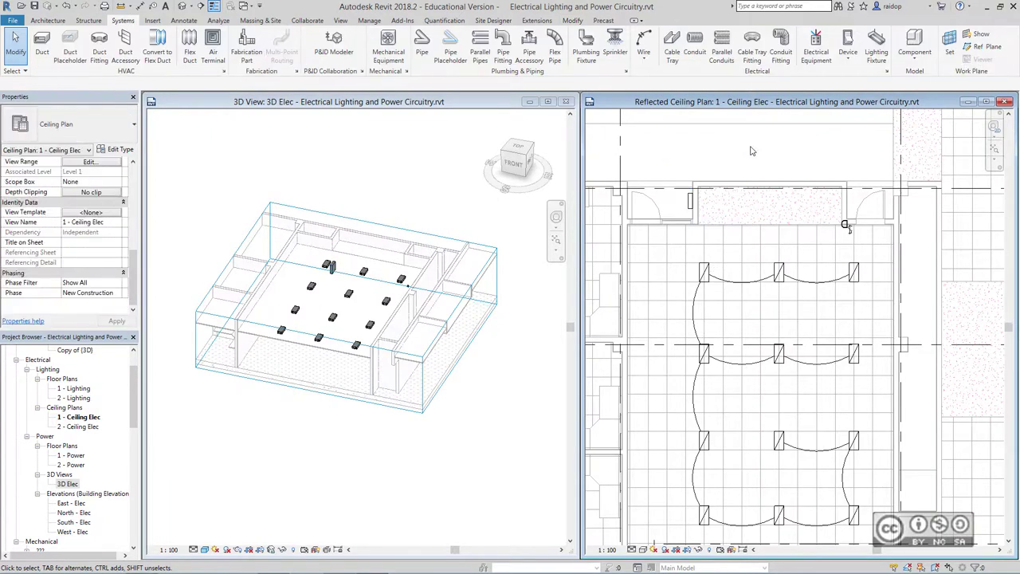
# Step: Create a circuit from the top-left ceiling light and assign it to panel LP_1 as circuit 1
pyautogui.click(707, 271)
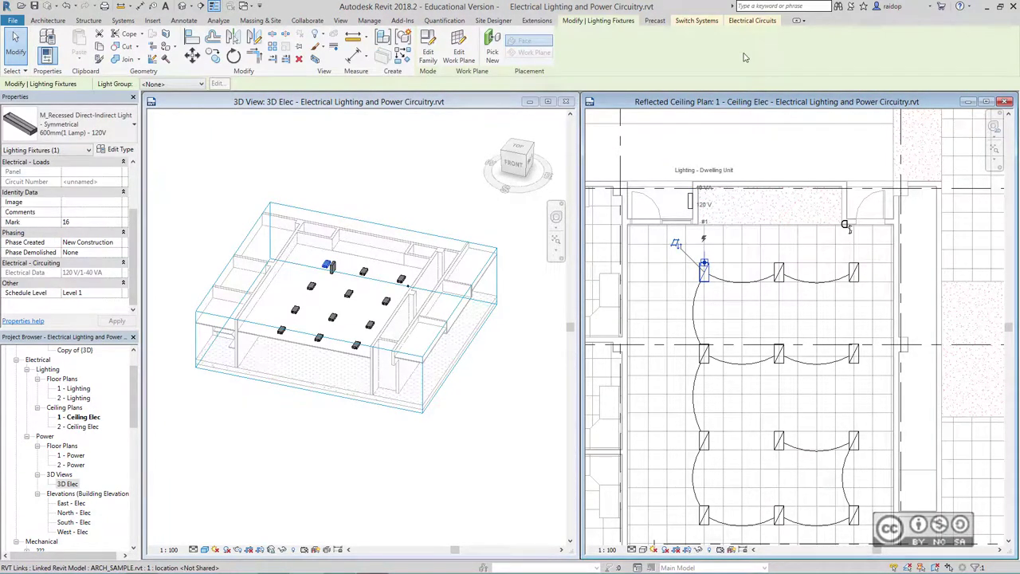
pyautogui.click(755, 22)
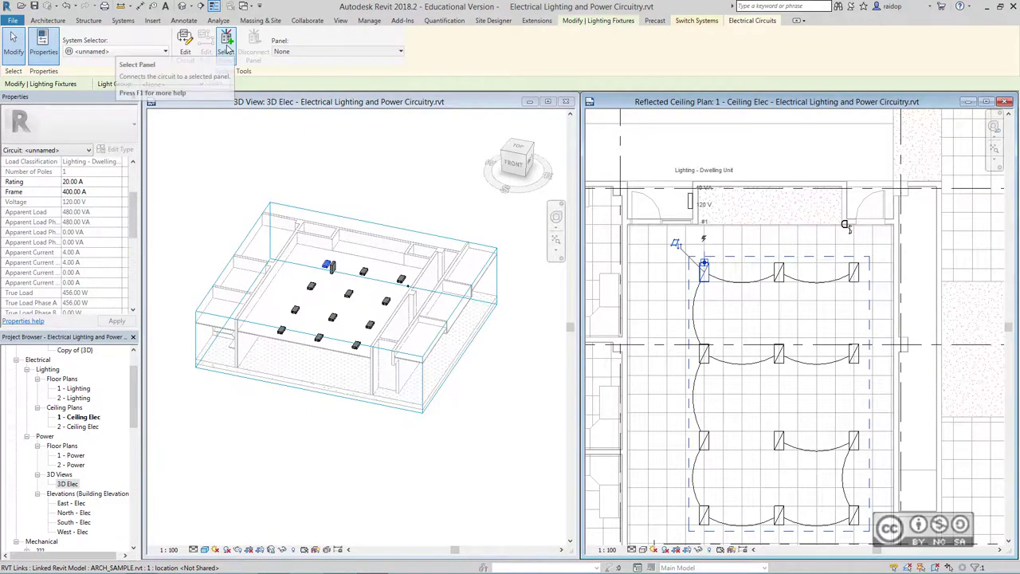
pyautogui.click(227, 52)
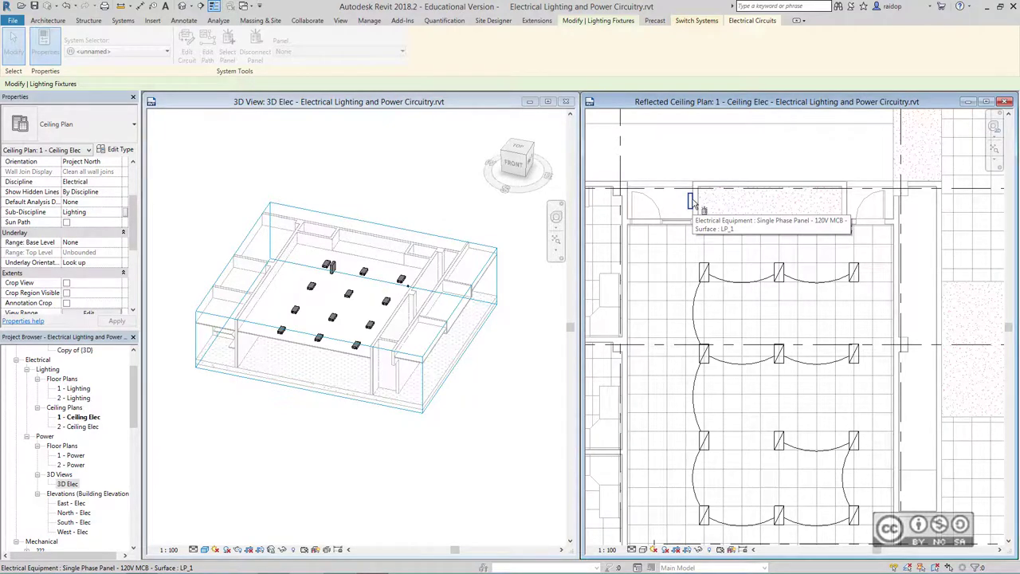
pyautogui.click(692, 201)
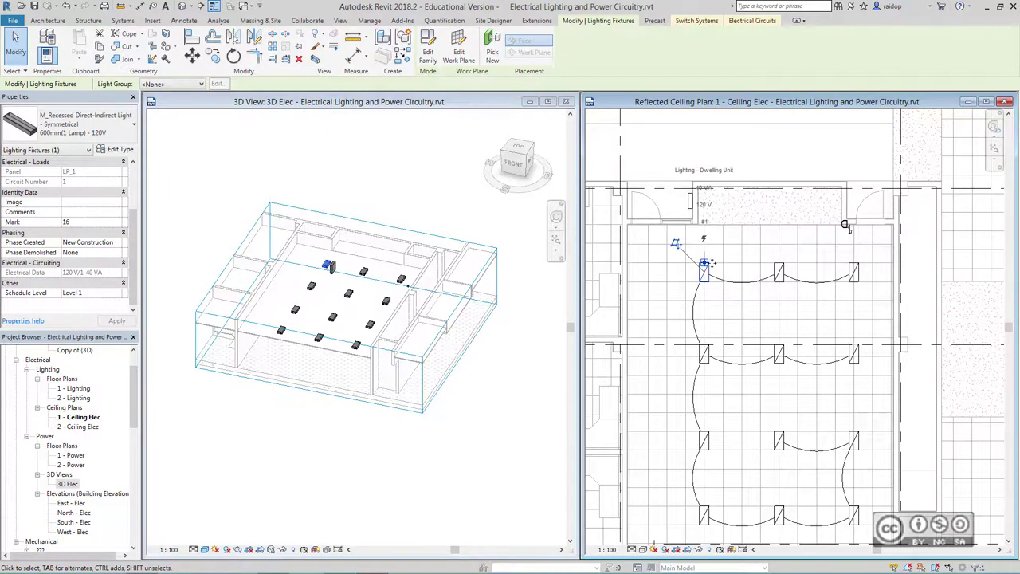
pyautogui.click(690, 157)
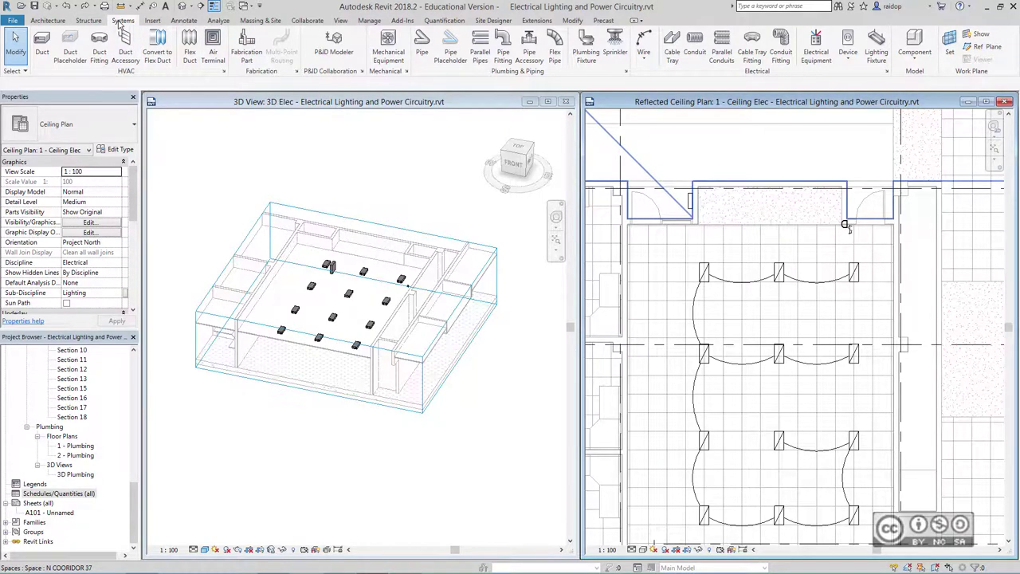
# Step: Place three GFCI duplex receptacles: one on the lab's left wall and two on the right wall
pyautogui.click(848, 61)
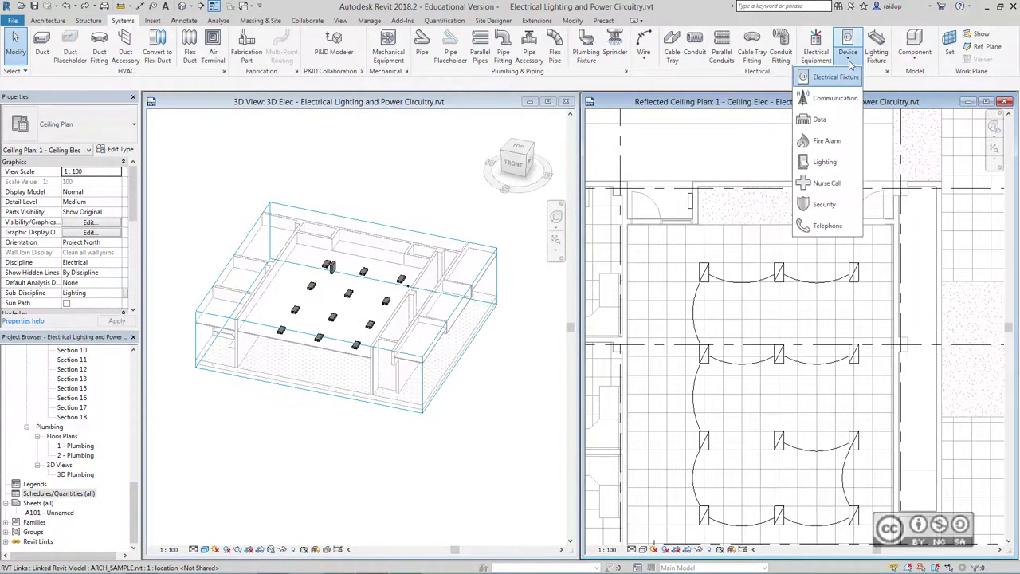
pyautogui.click(850, 76)
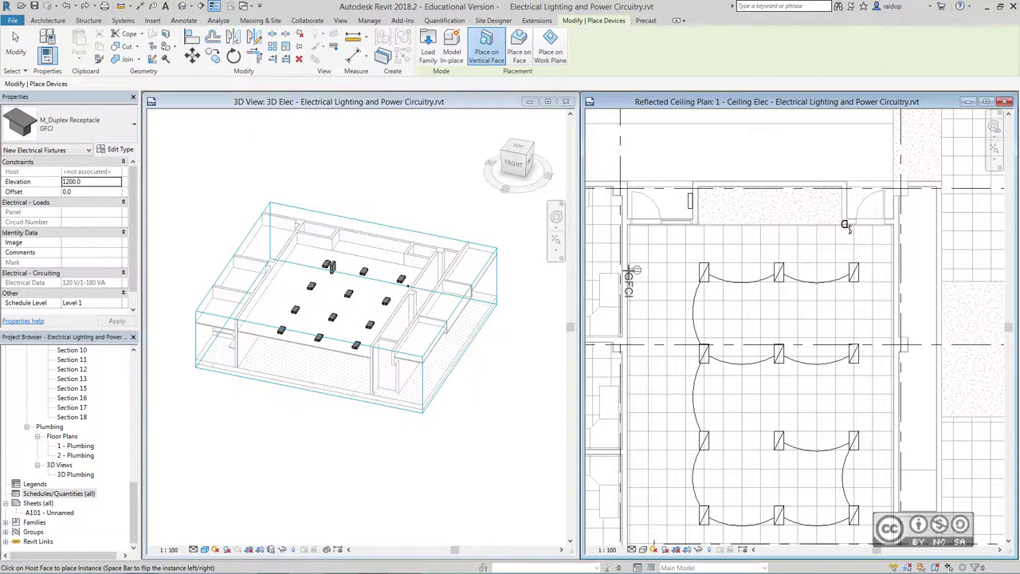
pyautogui.click(629, 279)
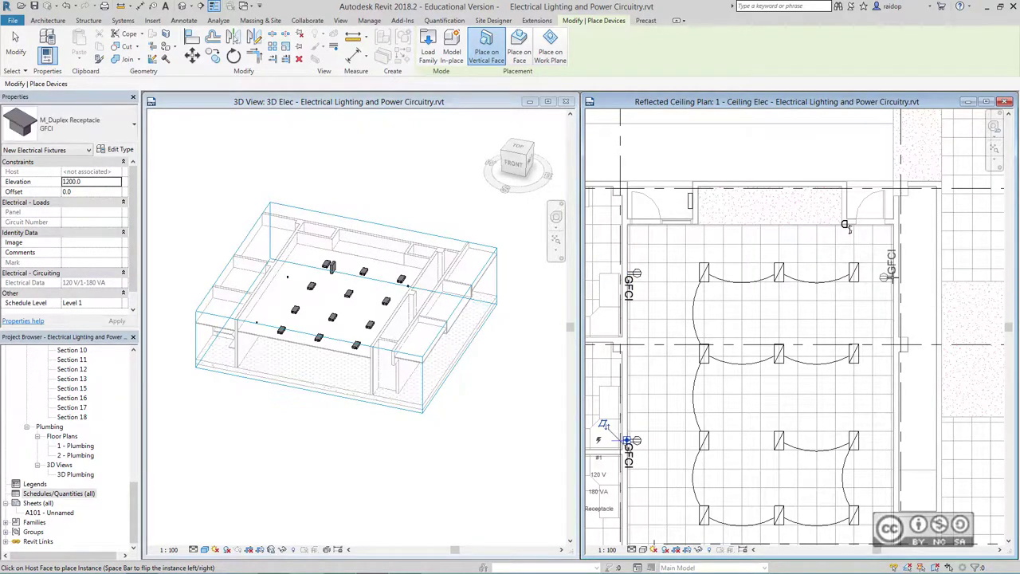
pyautogui.click(891, 277)
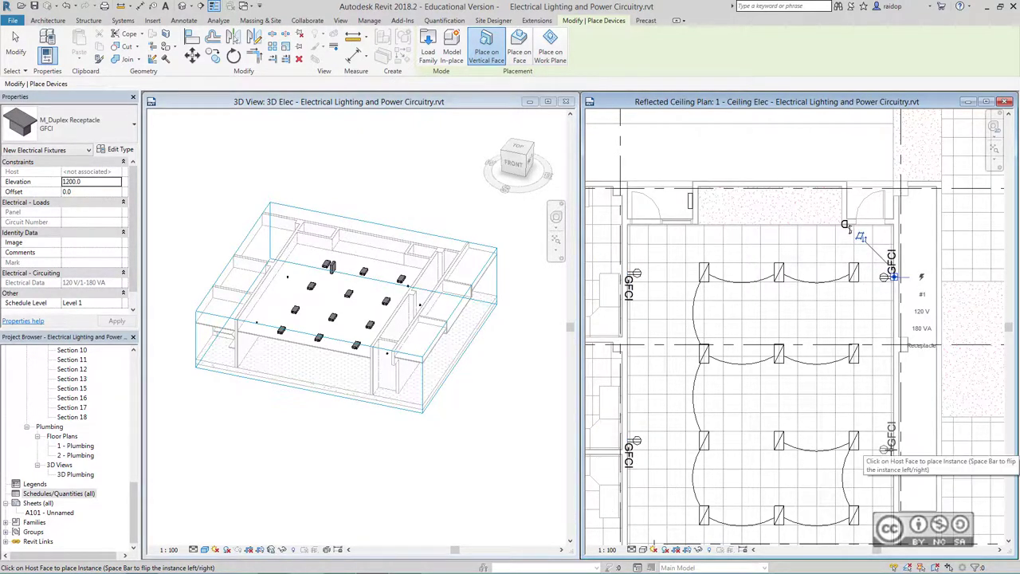
pyautogui.click(891, 441)
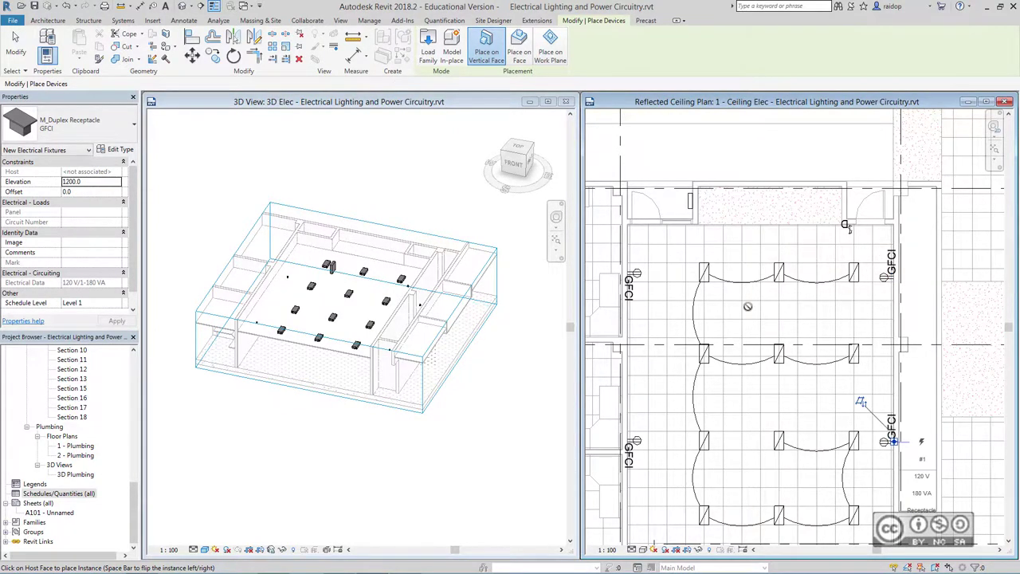
pyautogui.press('Escape')
pyautogui.press('Escape')
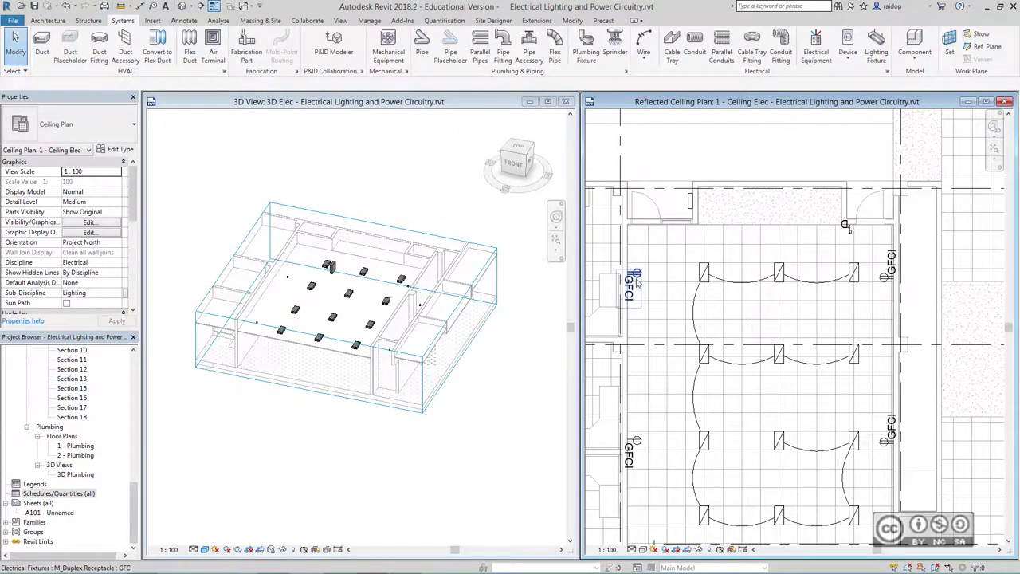
# Step: Select all visible GFCI receptacles from the left-wall one, confirming Electrical Fixtures (4) in Properties
pyautogui.click(636, 277)
pyautogui.rightClick(670, 155)
pyautogui.moveTo(712, 262)
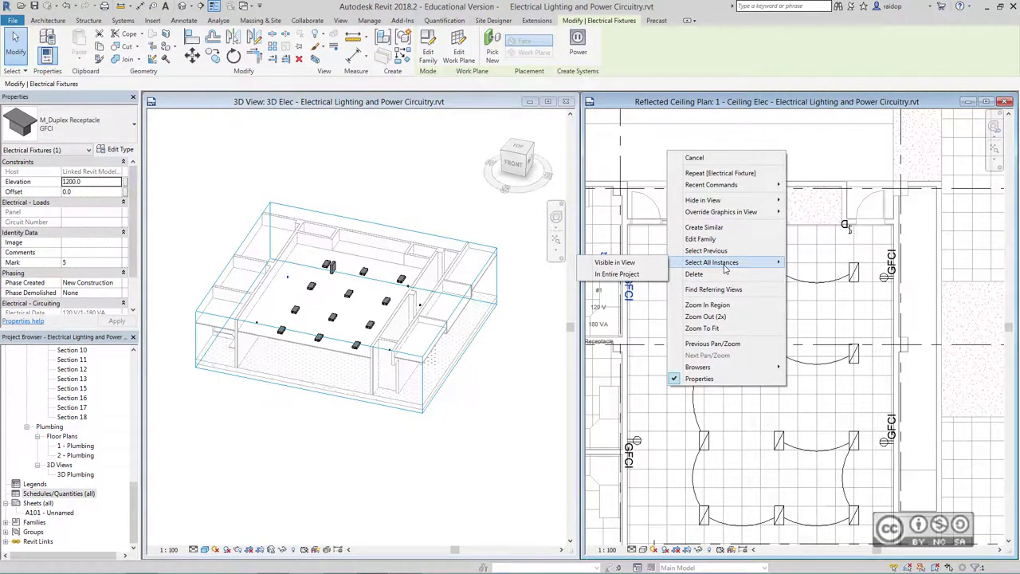
pyautogui.click(615, 262)
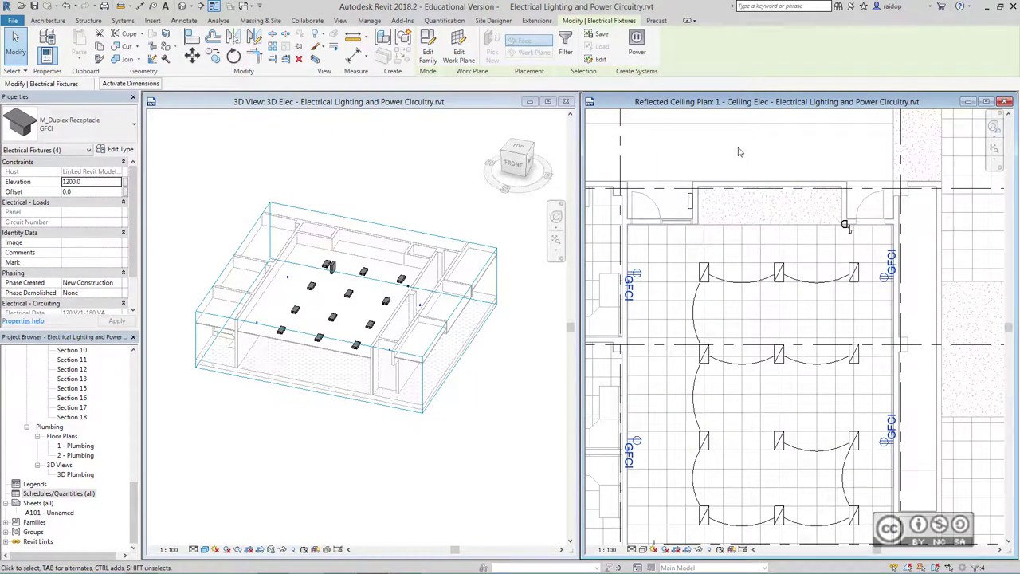
pyautogui.click(61, 153)
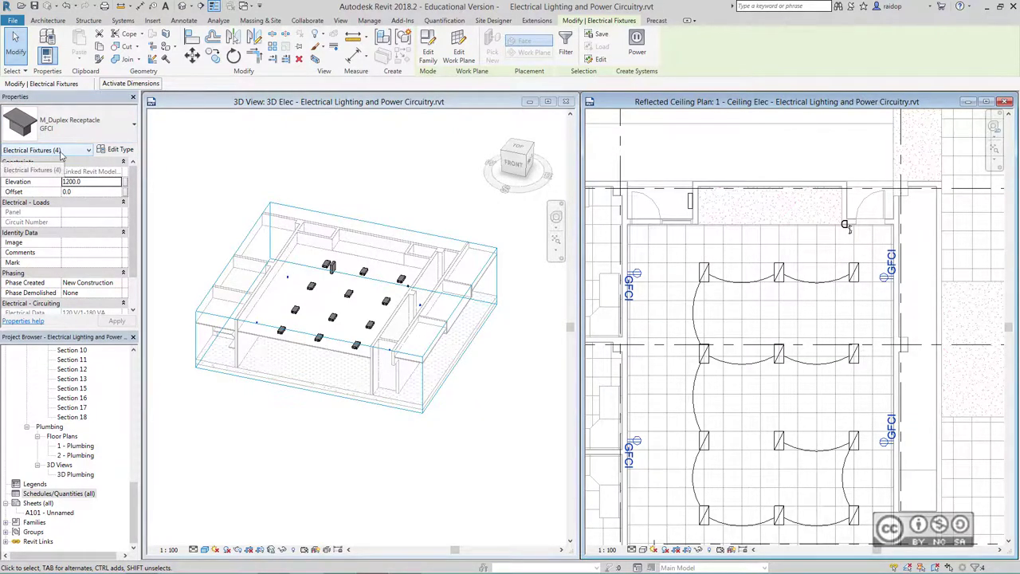
pyautogui.click(56, 169)
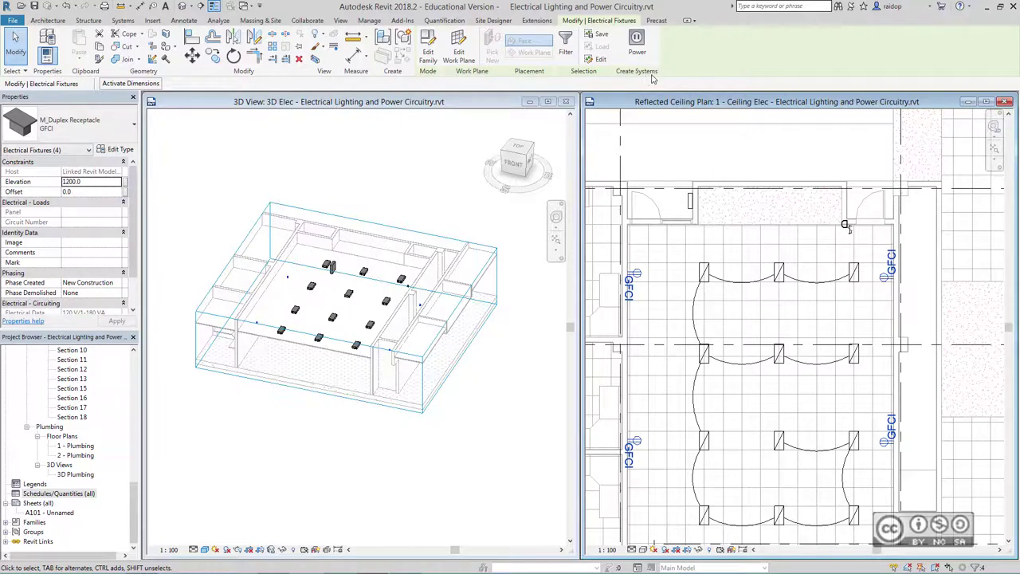
# Step: Create a power circuit from the four selected receptacles, convert it to arc wire, then deselect
pyautogui.click(637, 42)
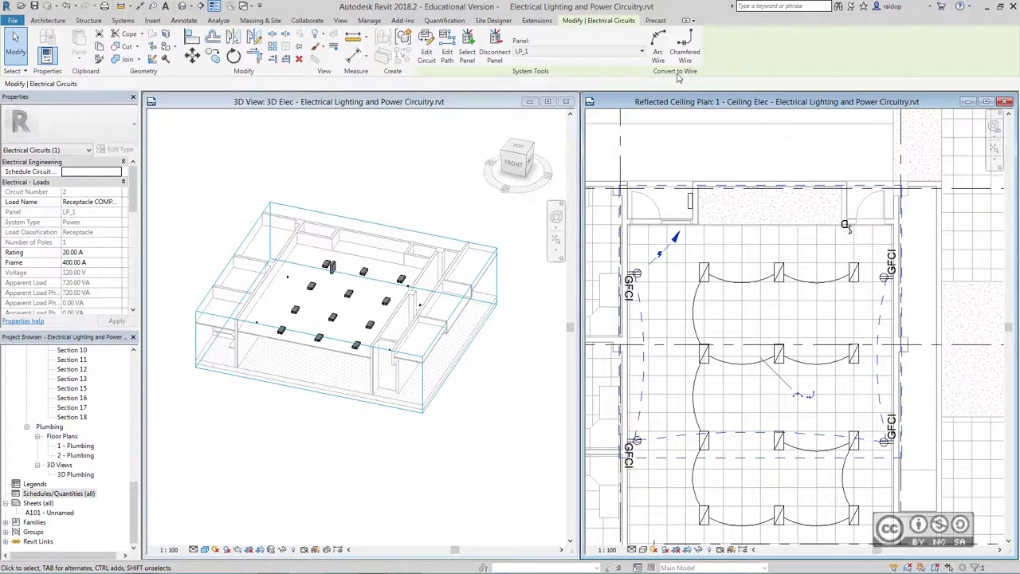
pyautogui.click(657, 46)
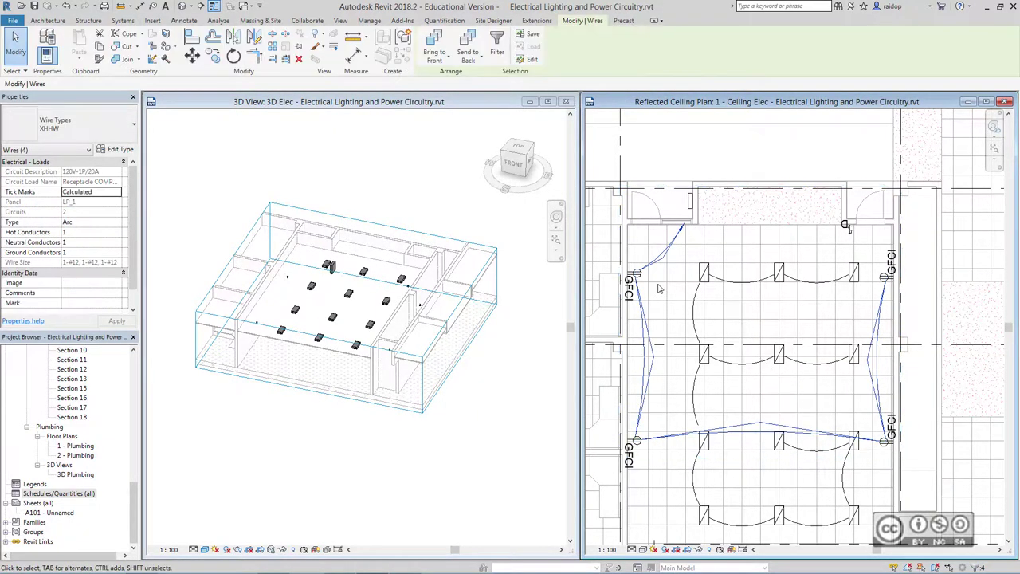
pyautogui.click(667, 283)
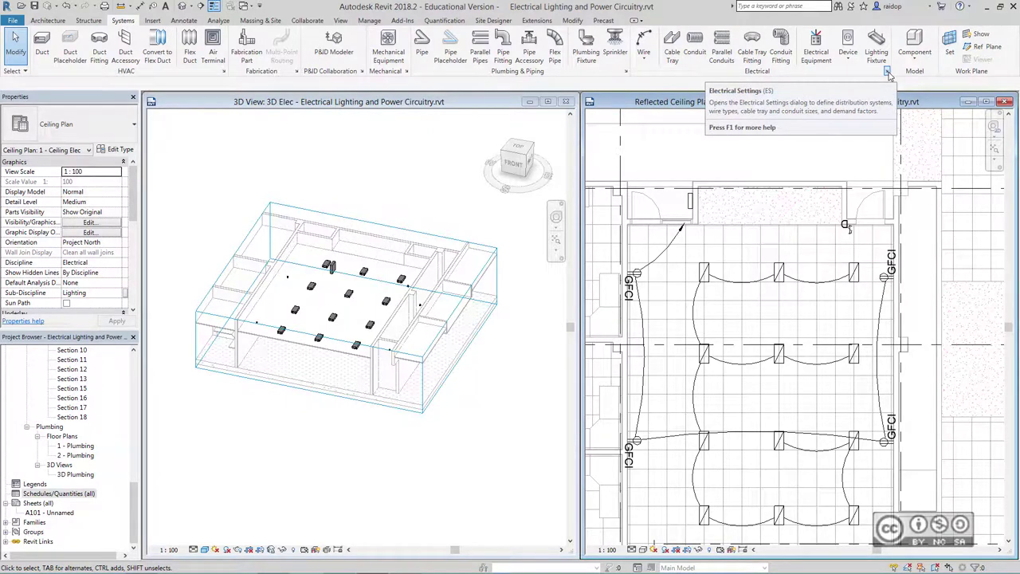
pyautogui.click(887, 72)
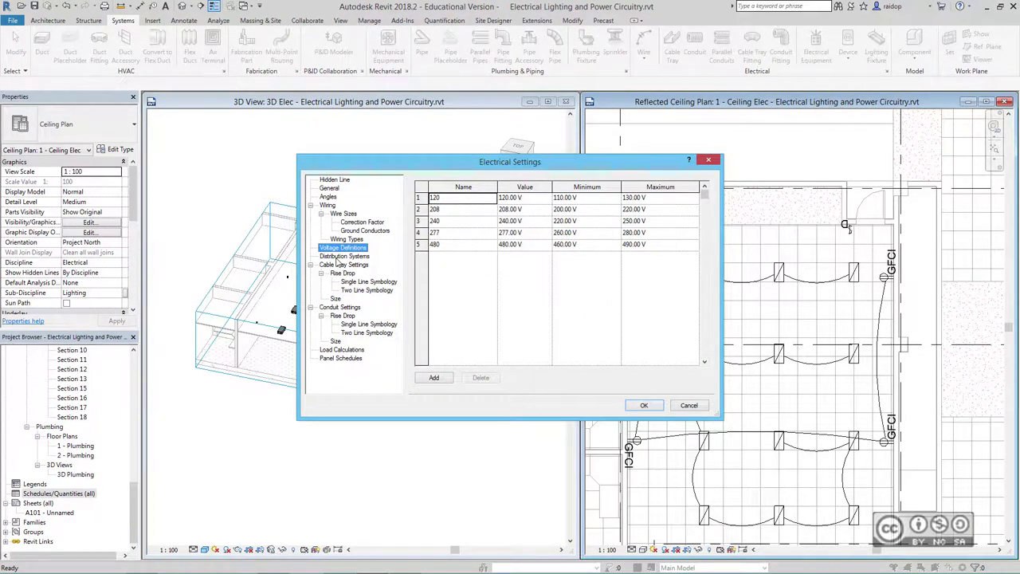
pyautogui.click(338, 256)
pyautogui.click(343, 248)
pyautogui.click(339, 257)
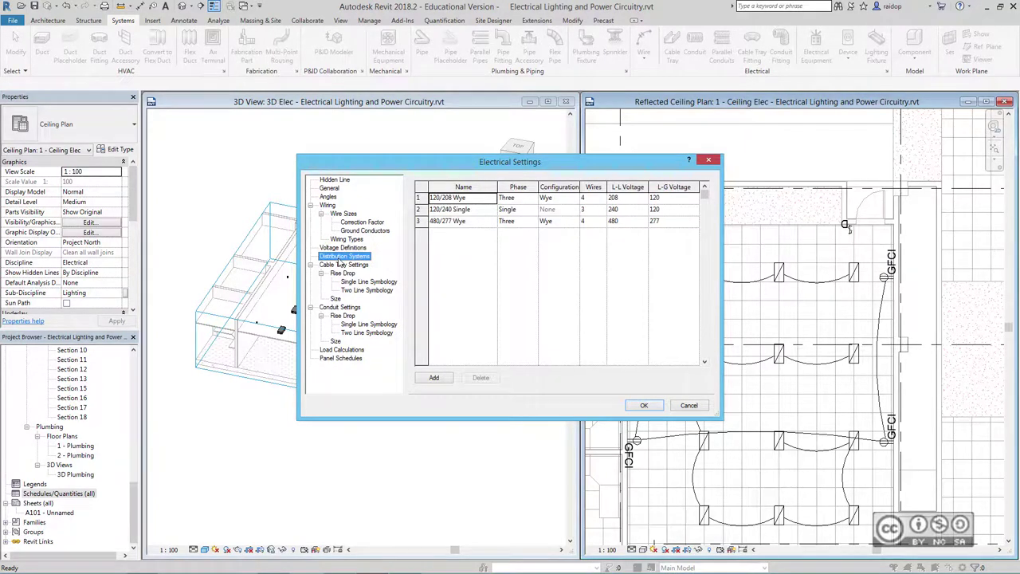
pyautogui.press('Up')
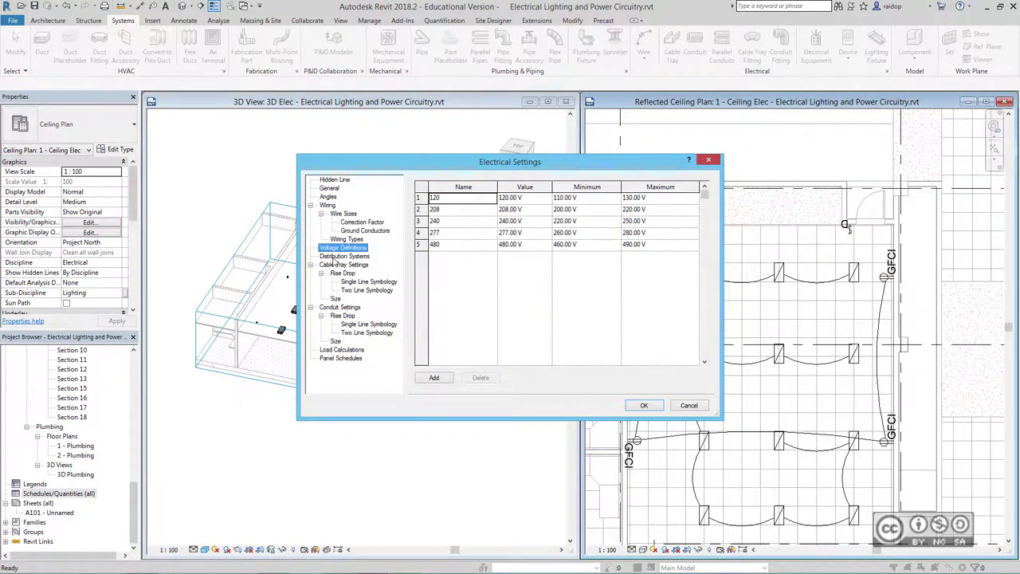
pyautogui.click(335, 258)
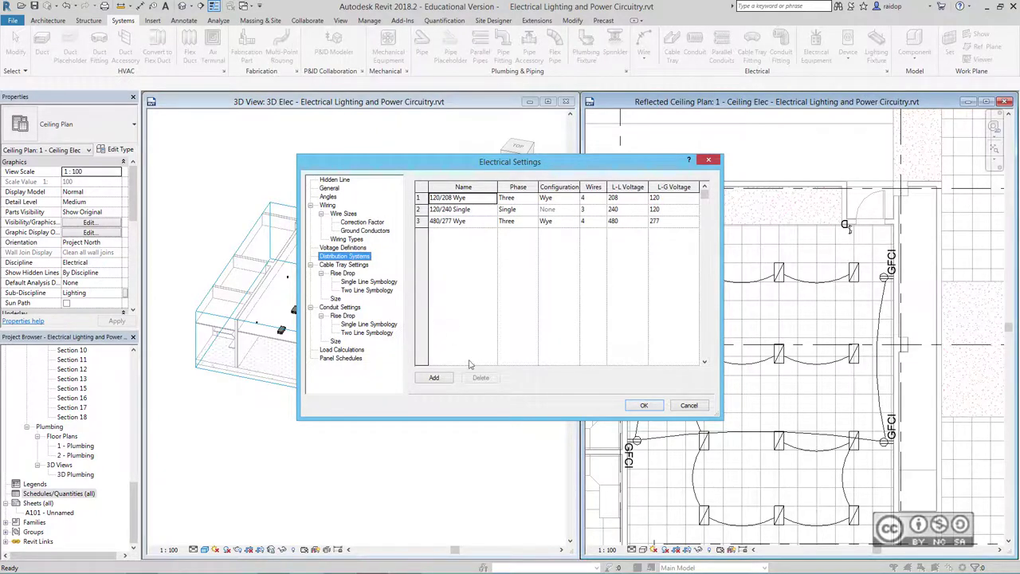
pyautogui.click(645, 405)
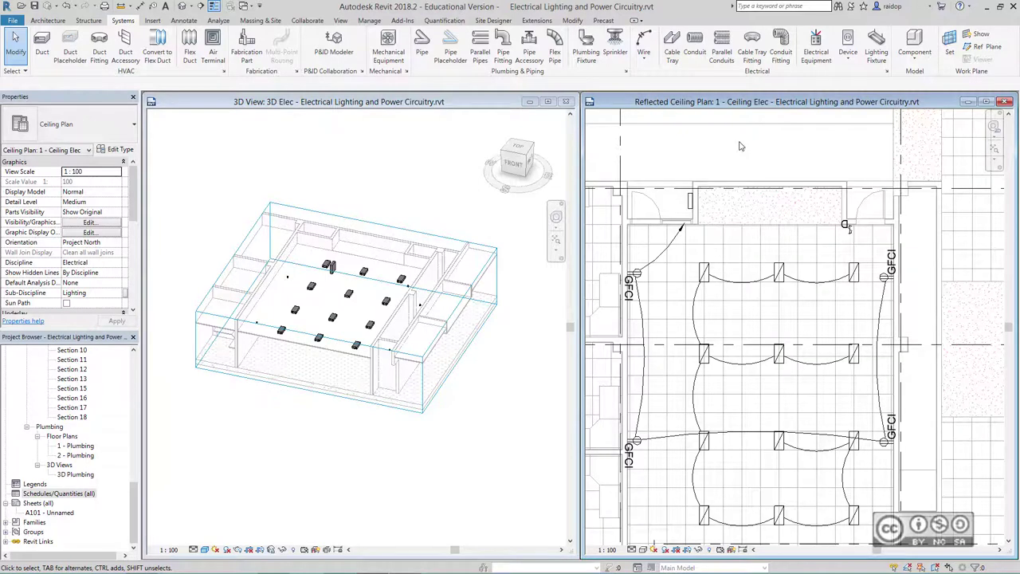
# Step: Generate a panel schedule for LP_1 from the Analyze tab's Panel Schedules tool
pyautogui.click(219, 20)
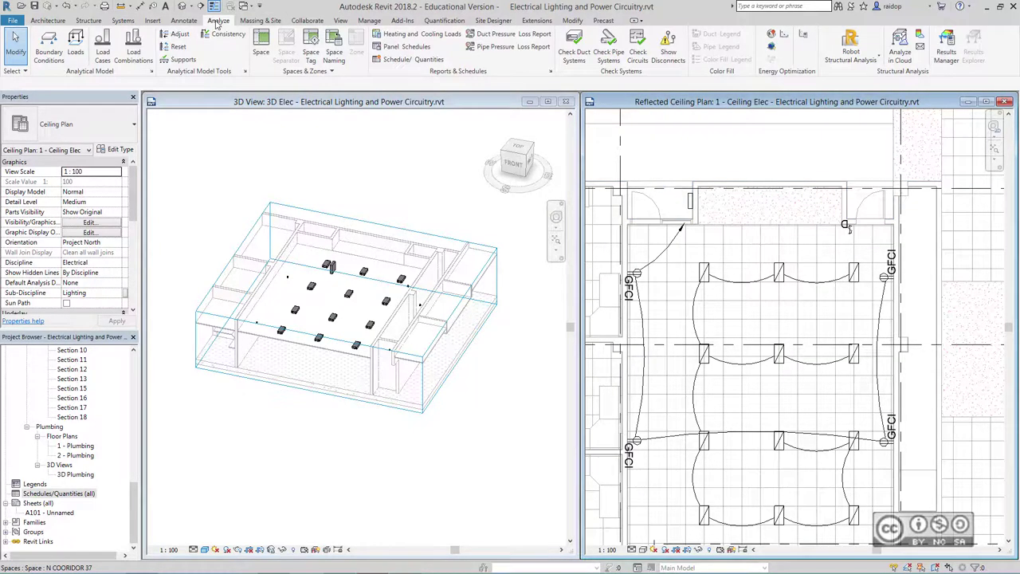
pyautogui.click(395, 49)
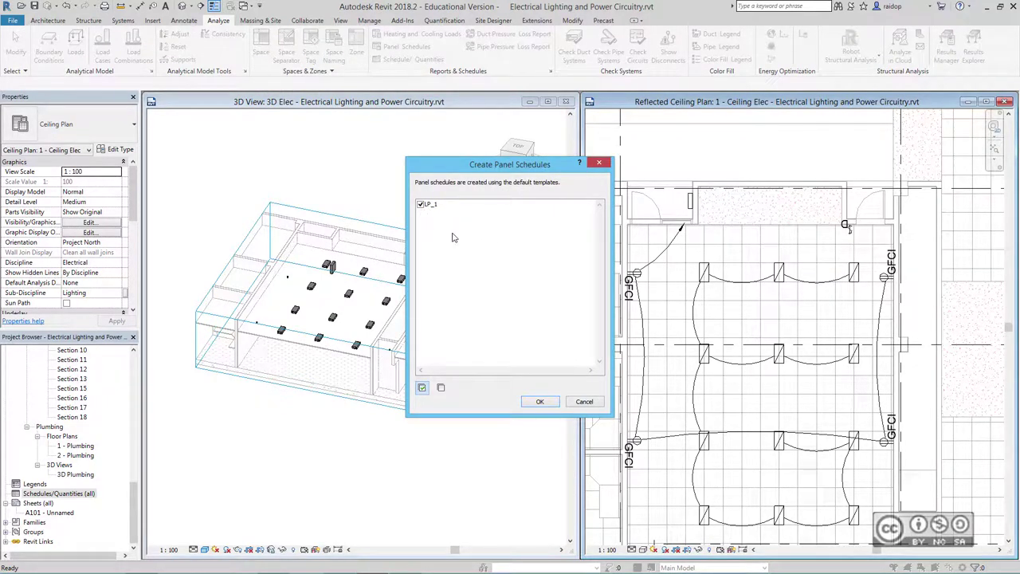
pyautogui.click(540, 402)
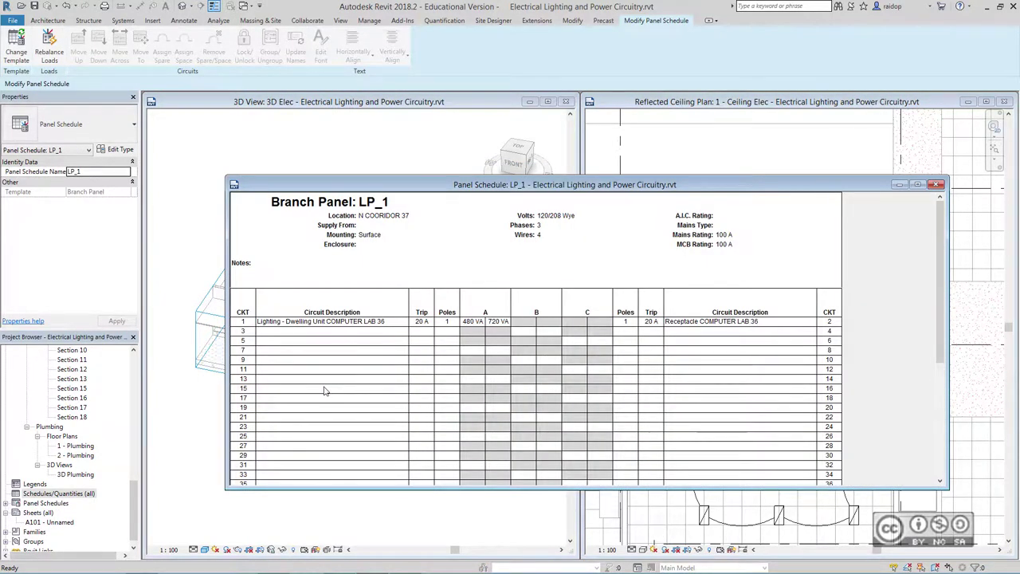
# Step: Relocate the lighting circuit from slot 1 to slot 4 (phase B) and close the LP_1 schedule
pyautogui.click(315, 322)
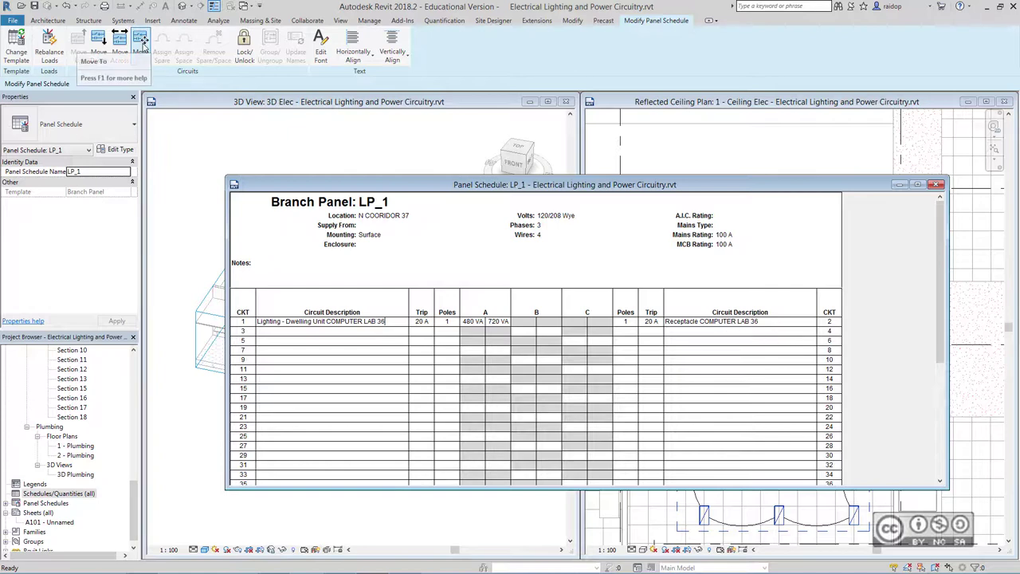
pyautogui.click(142, 44)
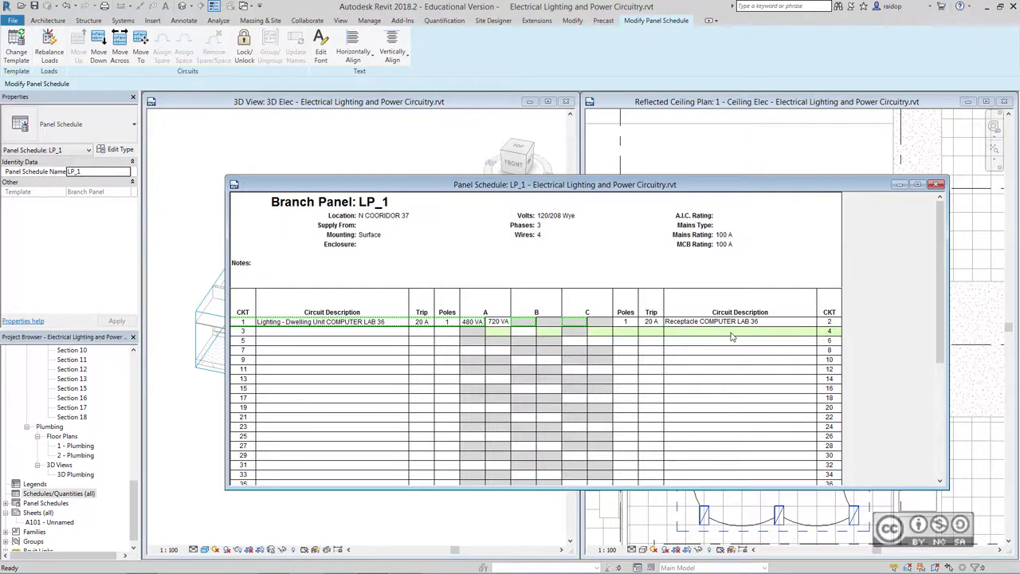
pyautogui.click(732, 334)
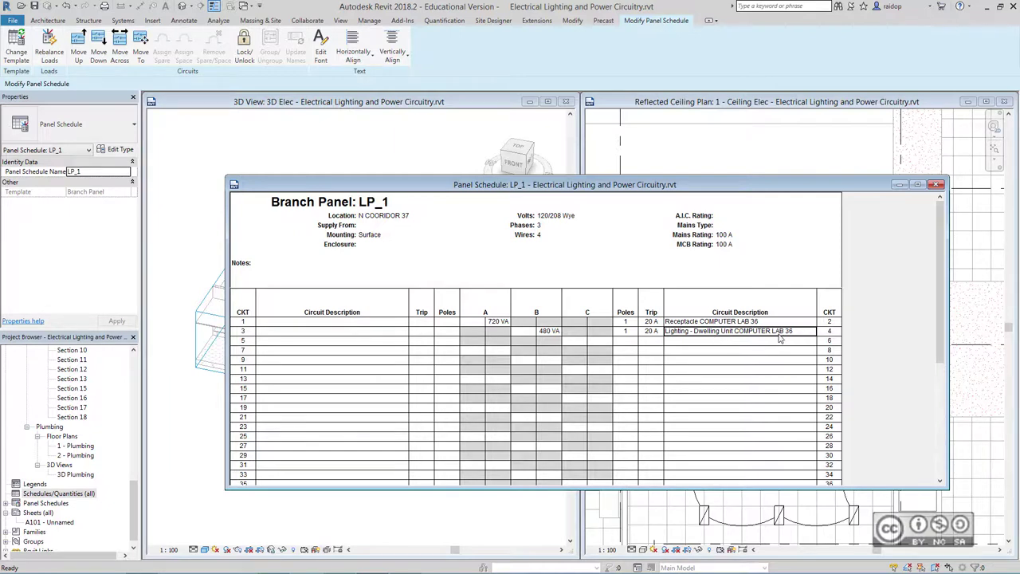
pyautogui.click(937, 184)
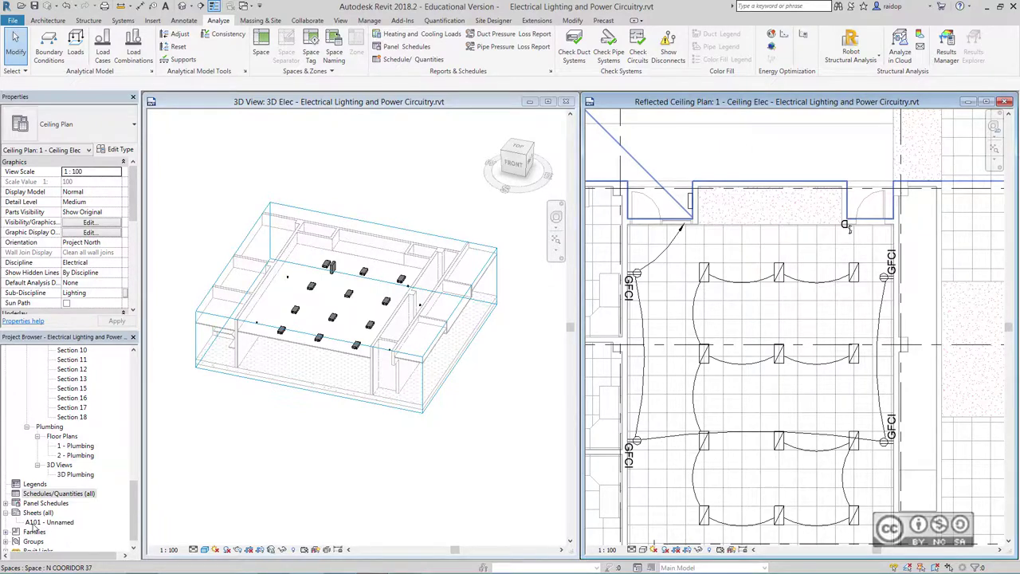
# Step: Drag the LP_1 panel schedule onto sheet A101's upper left, then close the sheet
pyautogui.doubleClick(39, 522)
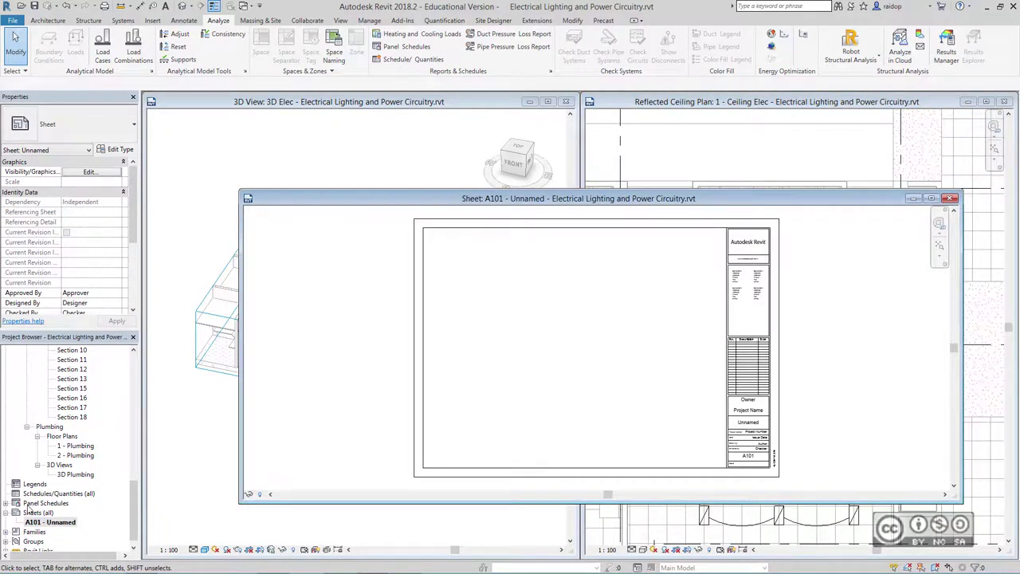
pyautogui.click(6, 503)
pyautogui.moveTo(32, 516); pyautogui.dragTo(513, 296)
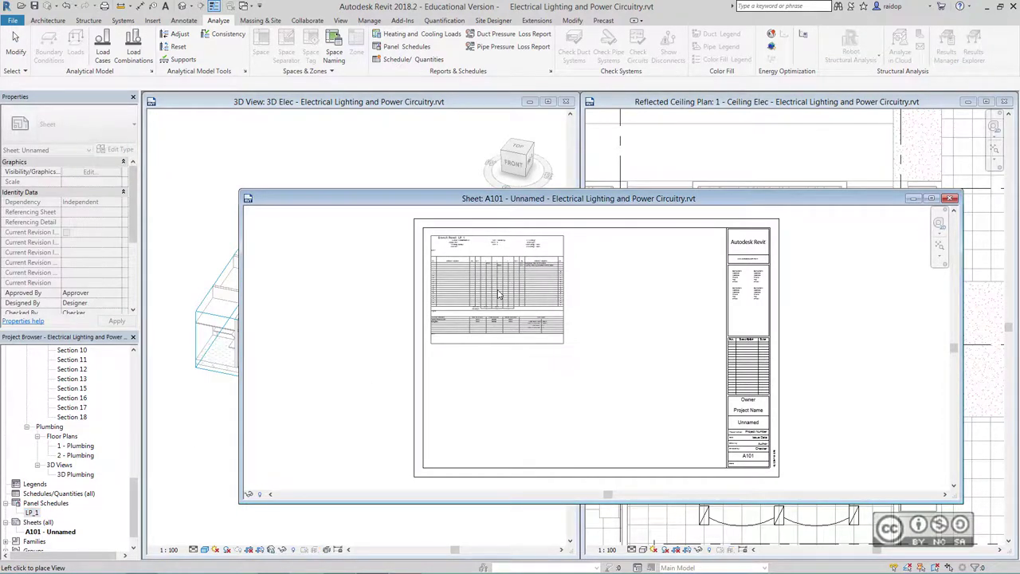
pyautogui.click(498, 295)
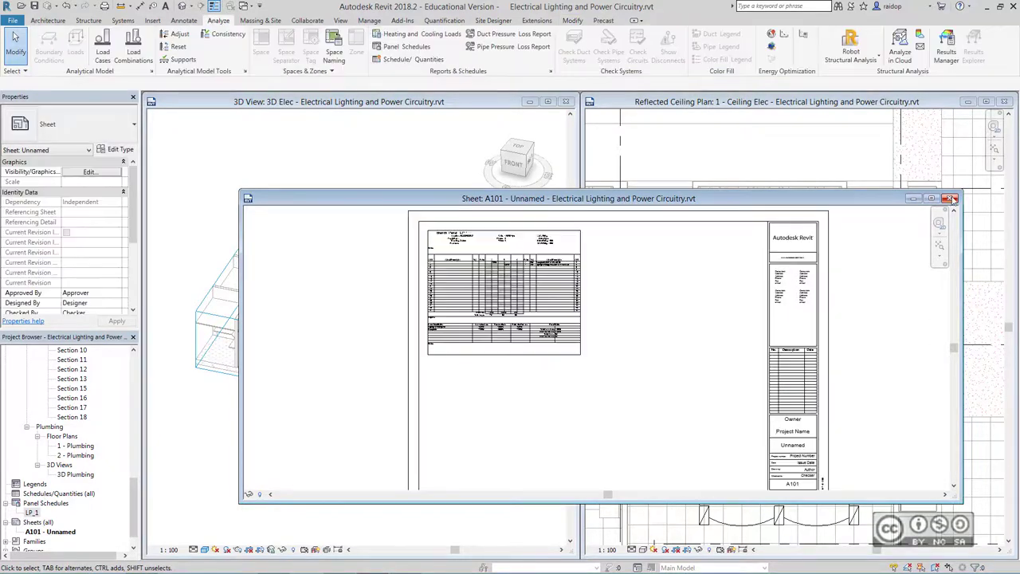
pyautogui.click(951, 198)
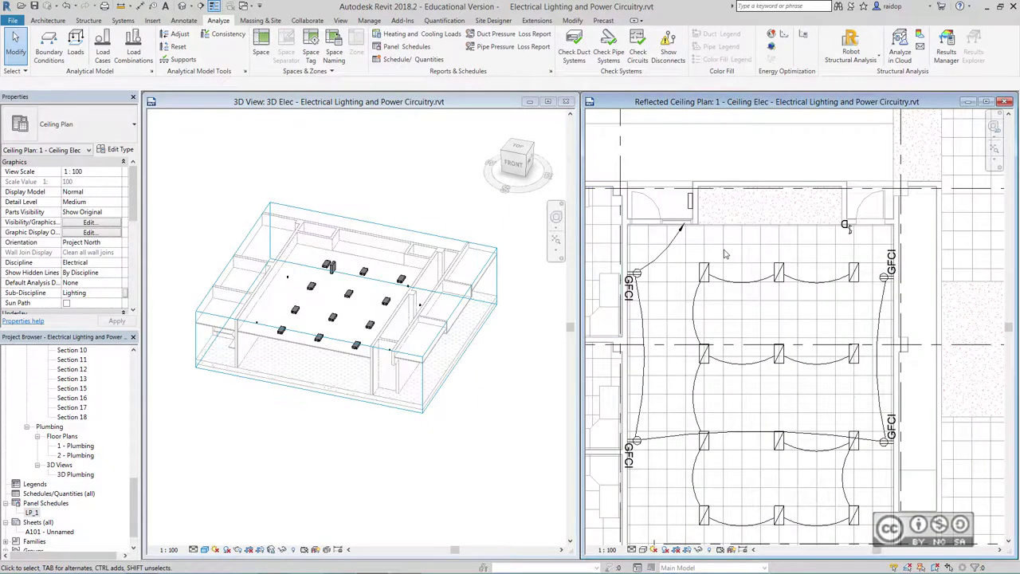
pyautogui.click(705, 271)
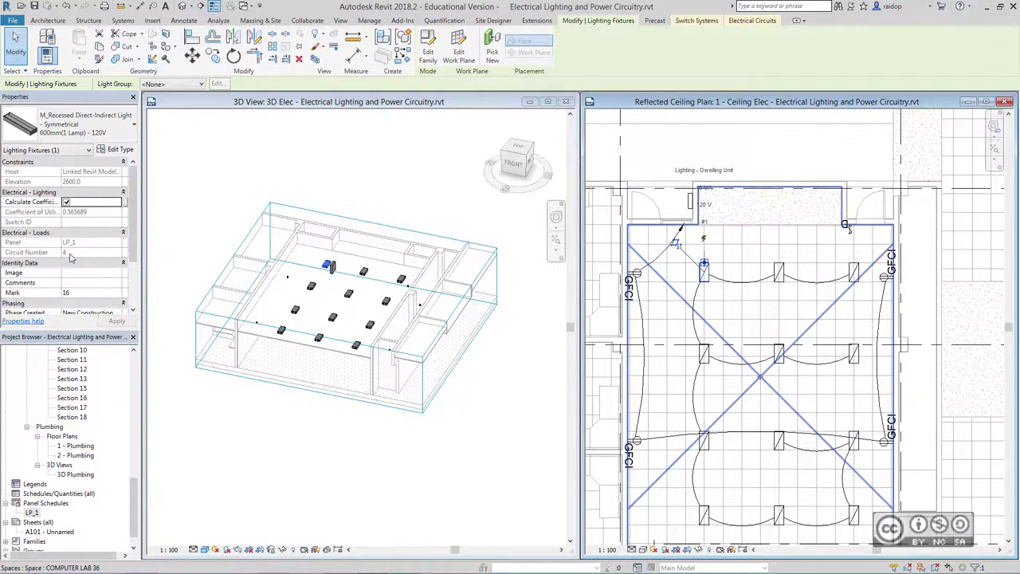
pyautogui.press('Escape')
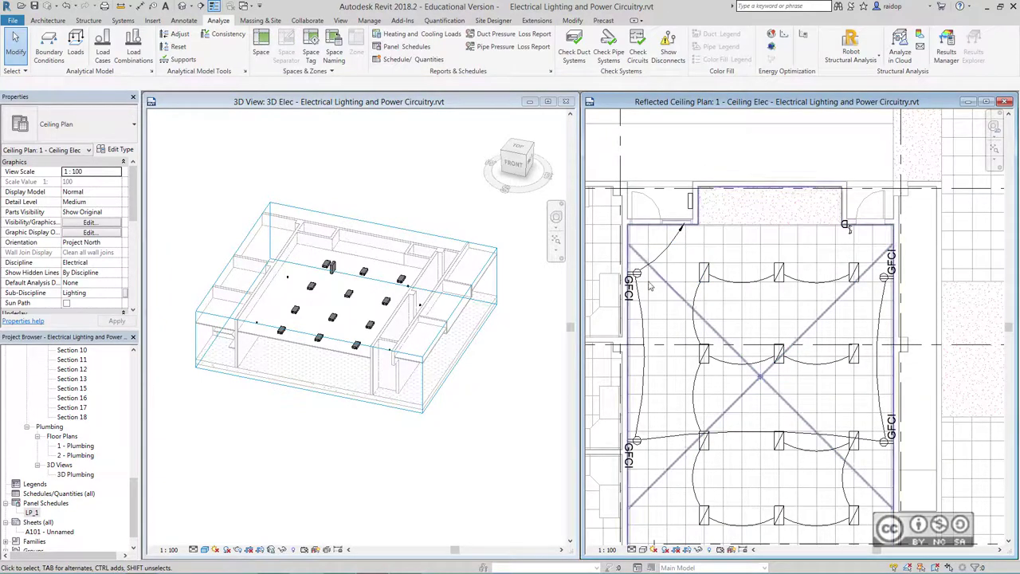
pyautogui.click(635, 277)
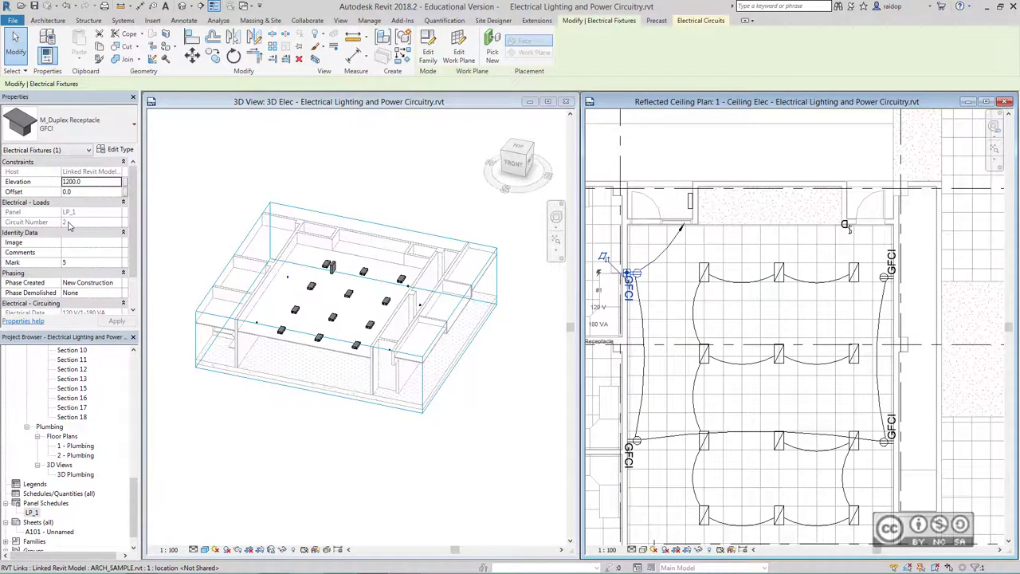
pyautogui.click(732, 143)
pyautogui.press('Escape')
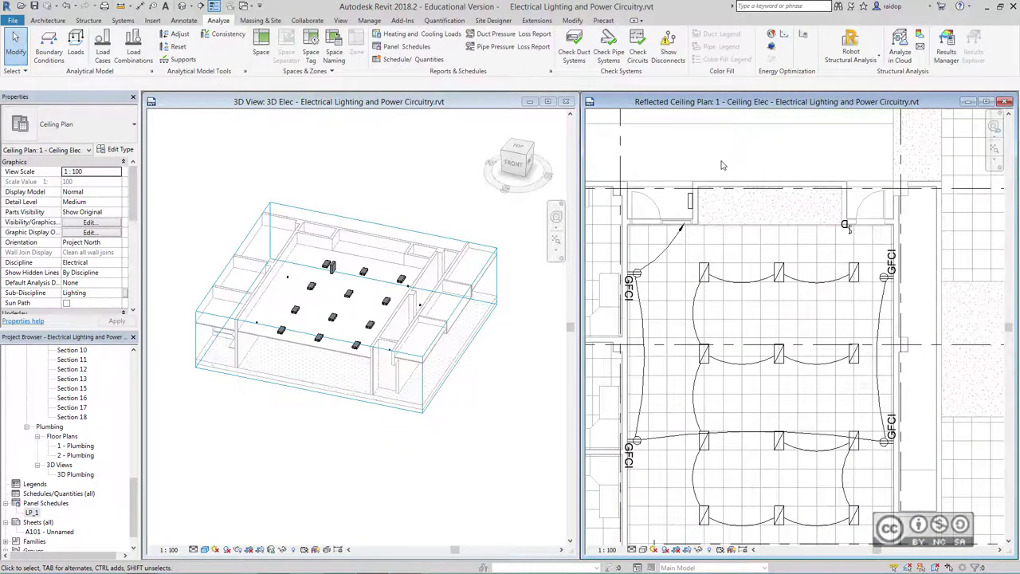